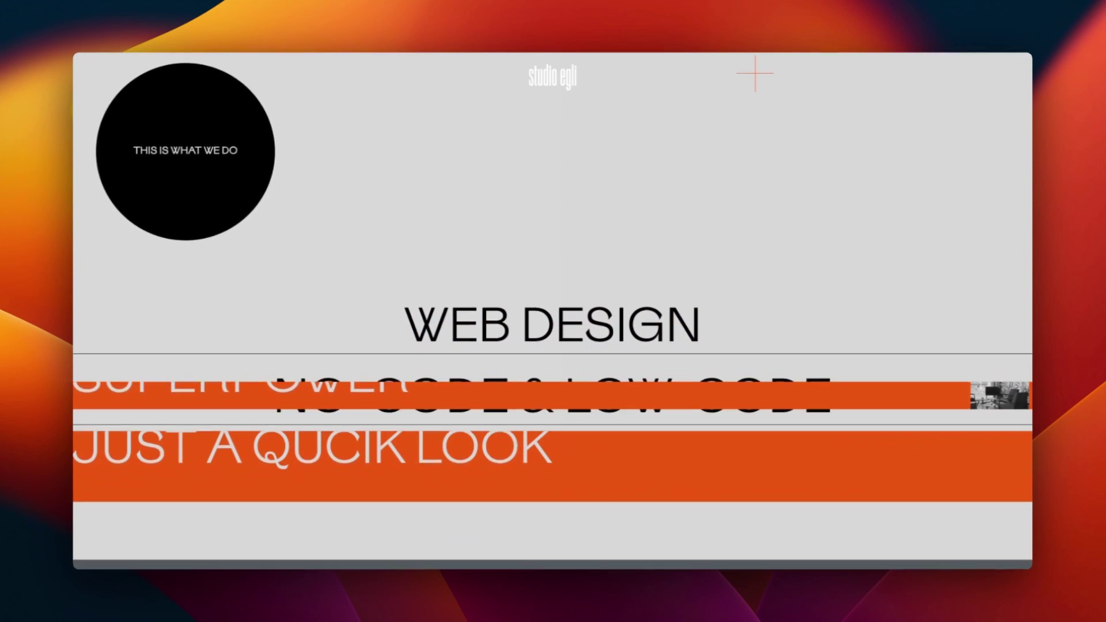
- Scroll up the logo shrink gsap page to show the small centred studio egli logo
scroll(553, 311, up, 2)
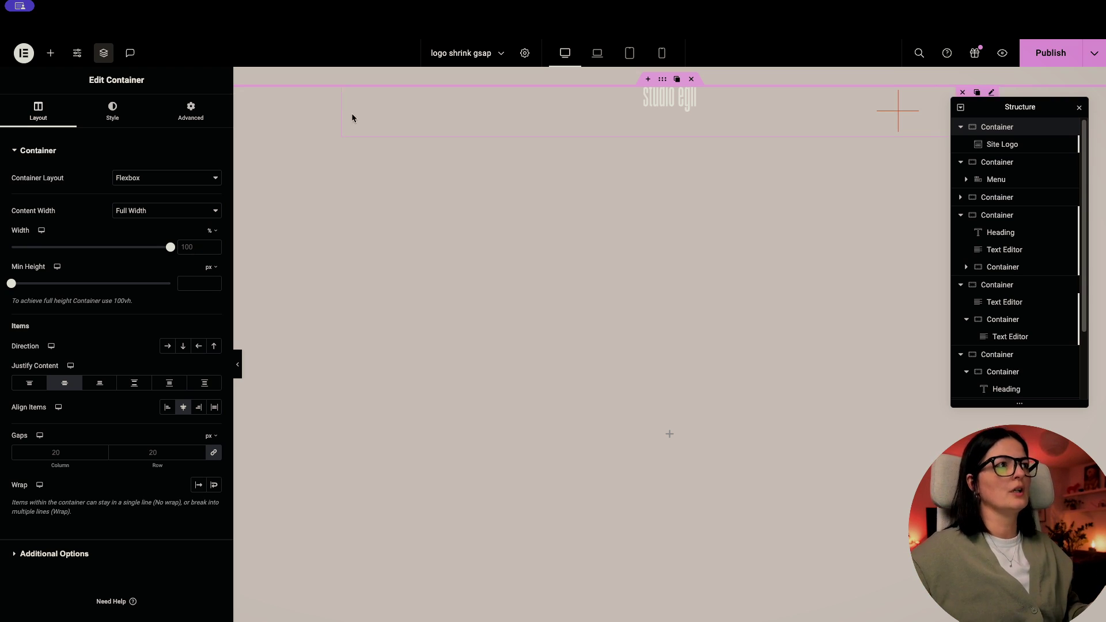
- Show the top container's Style settings, passing Background Overlay and Shape Divider to reach Border
mouse_move(3, 92)
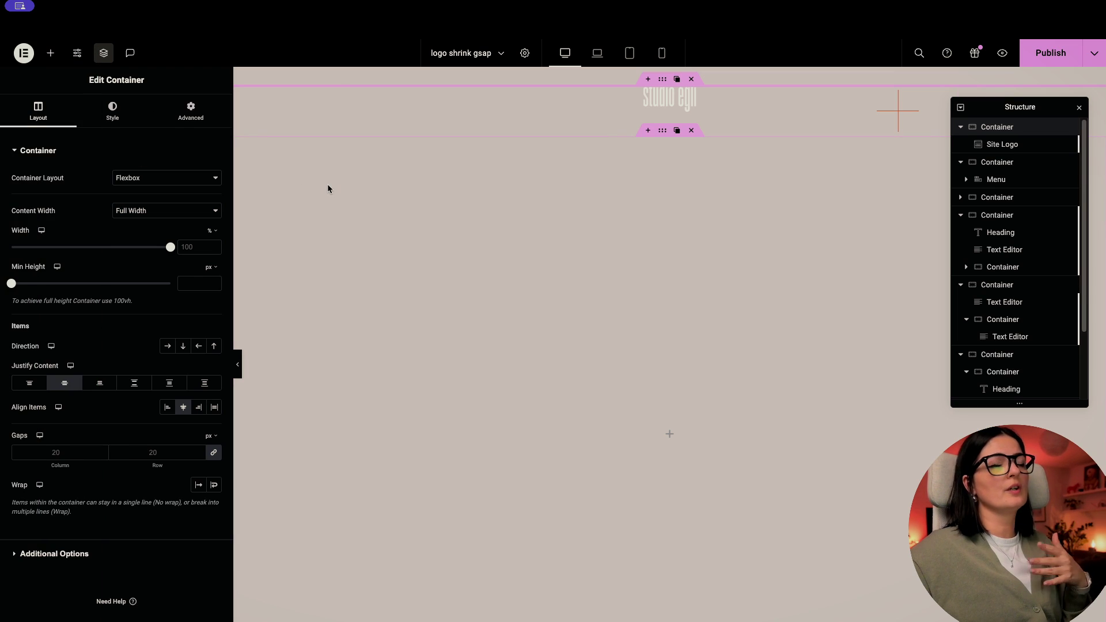
click(119, 116)
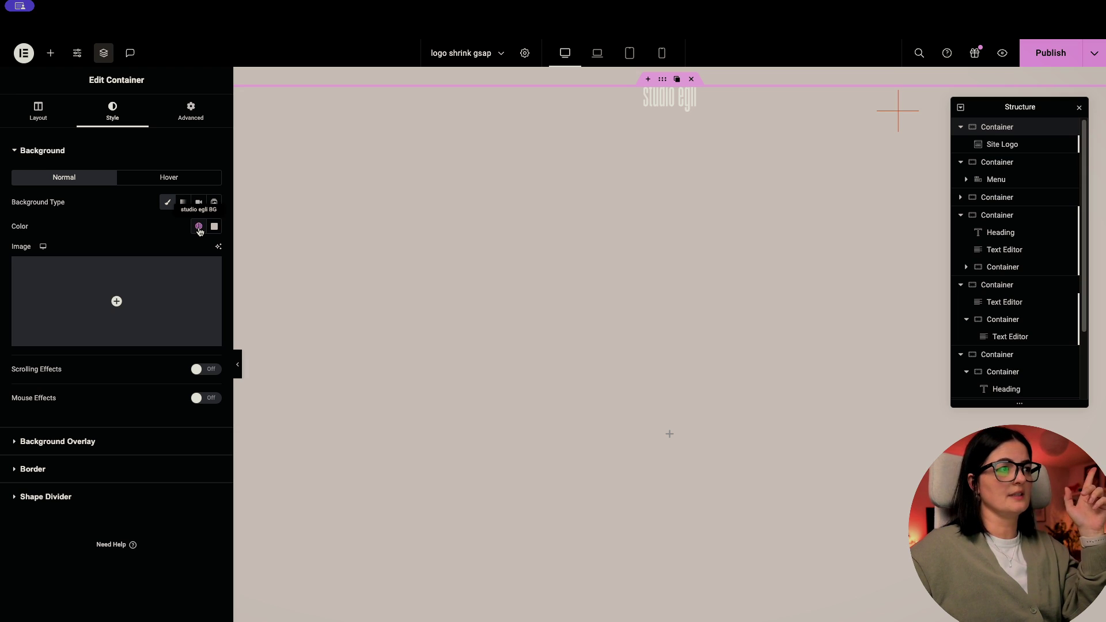
click(91, 448)
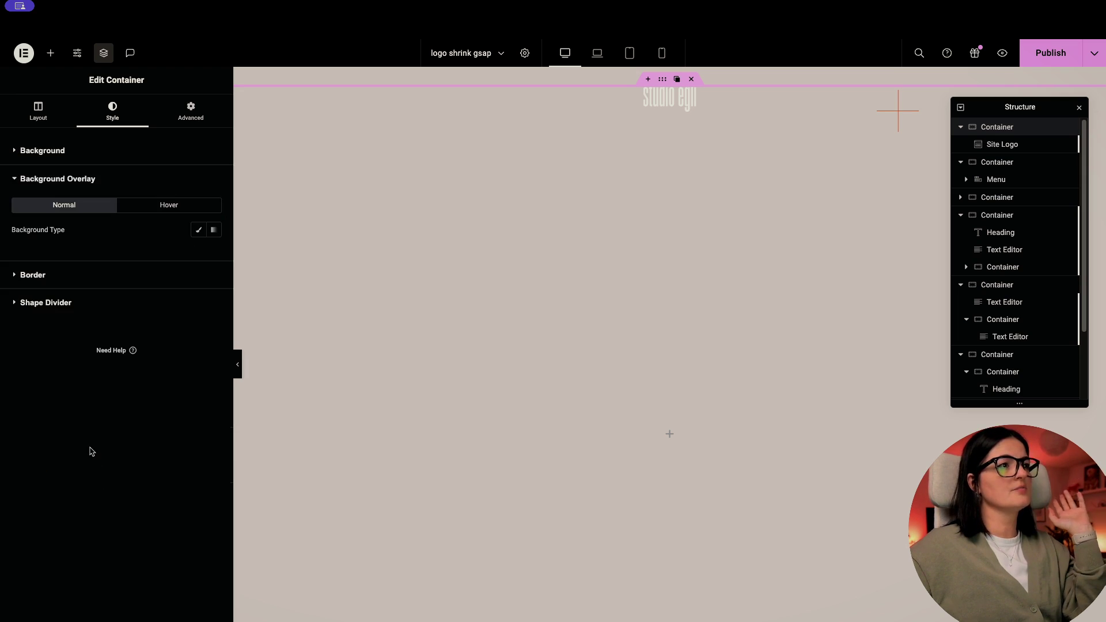
click(90, 311)
click(86, 232)
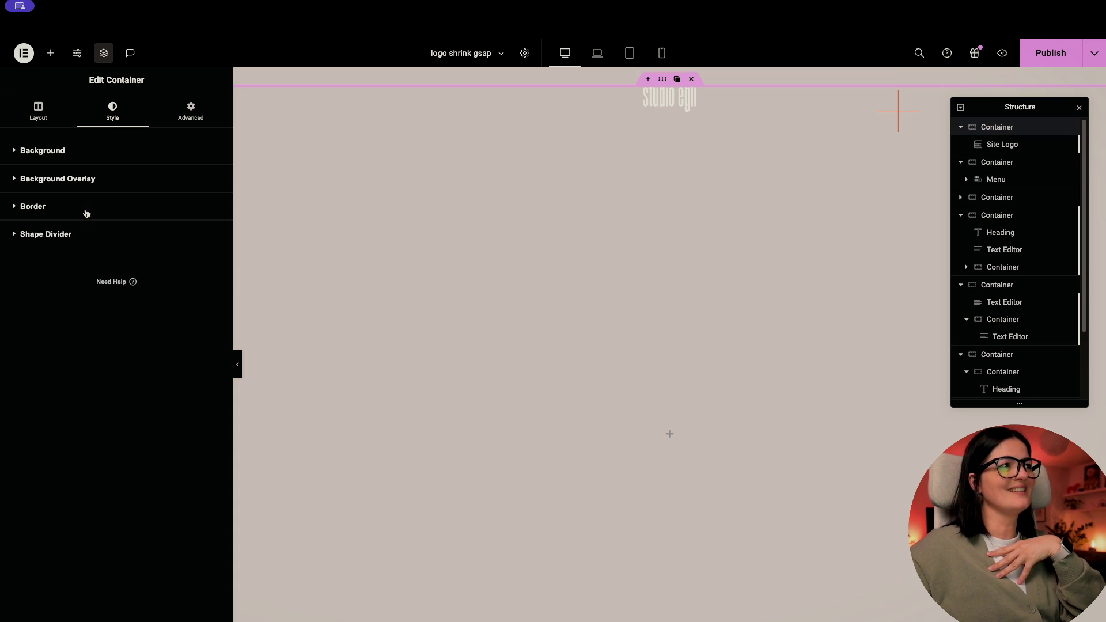
click(86, 209)
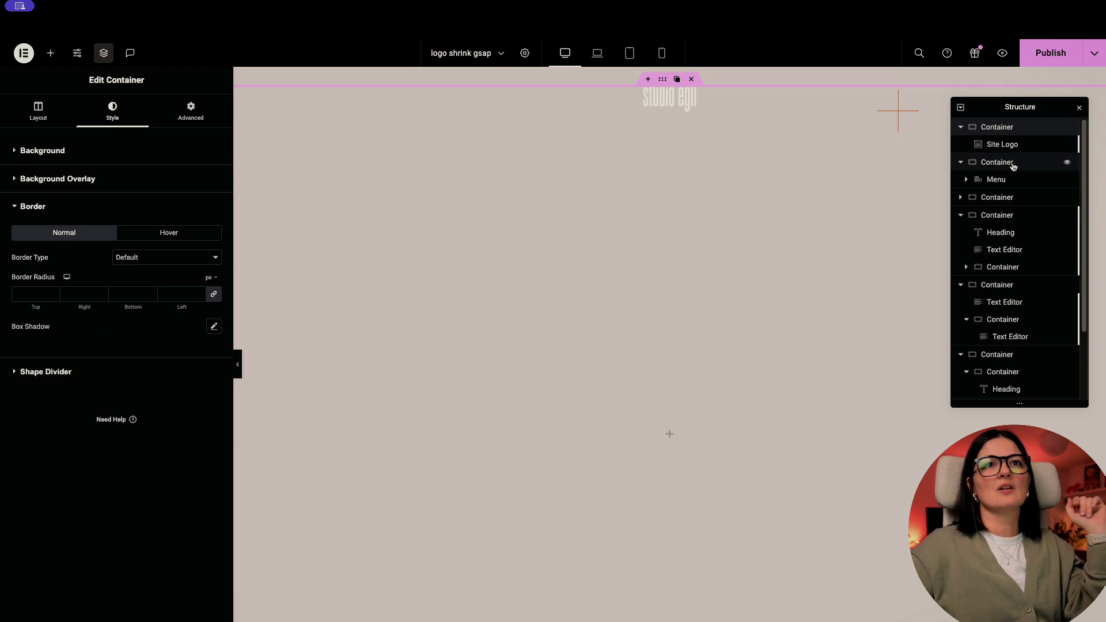
- Search widgets for 'logo', then reselect Site Logo to show its 30% width style settings
click(1003, 144)
mouse_move(63, 348)
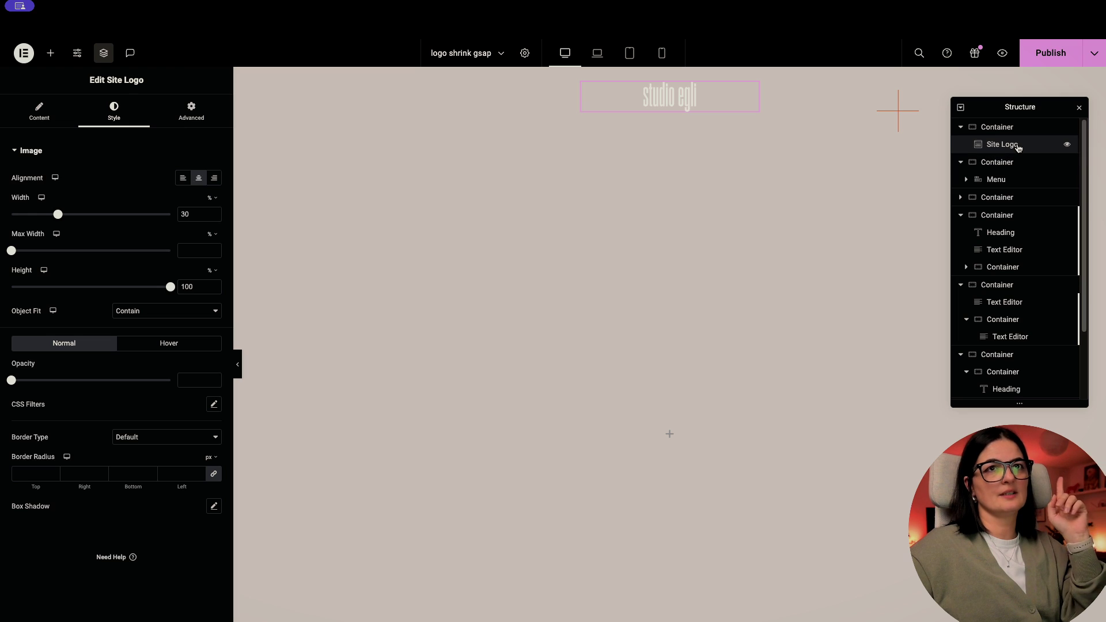
click(51, 53)
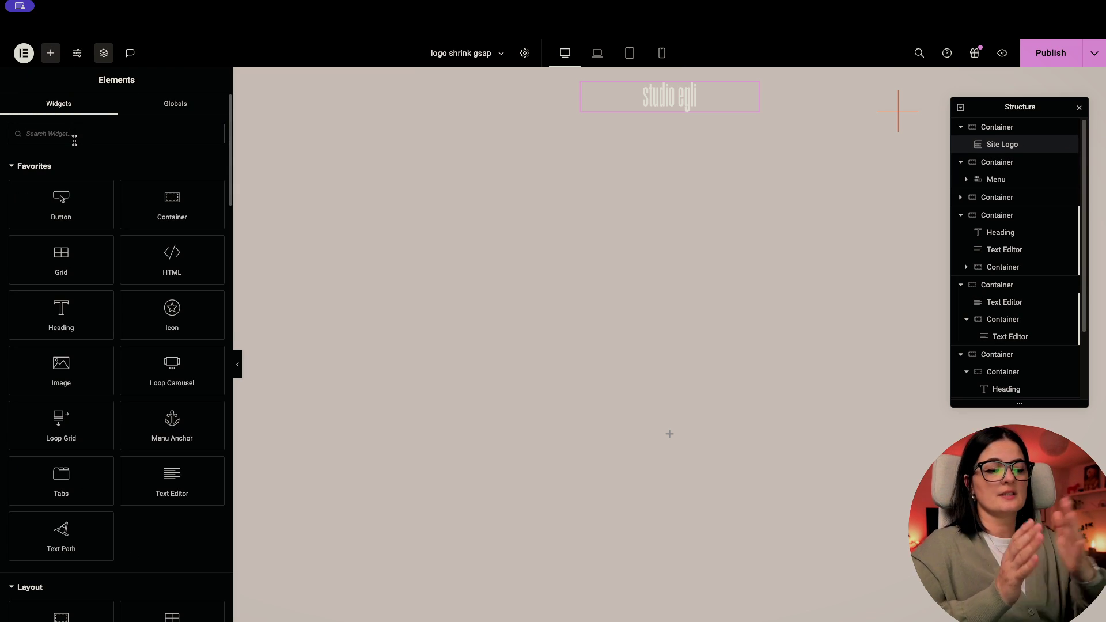
text(w)
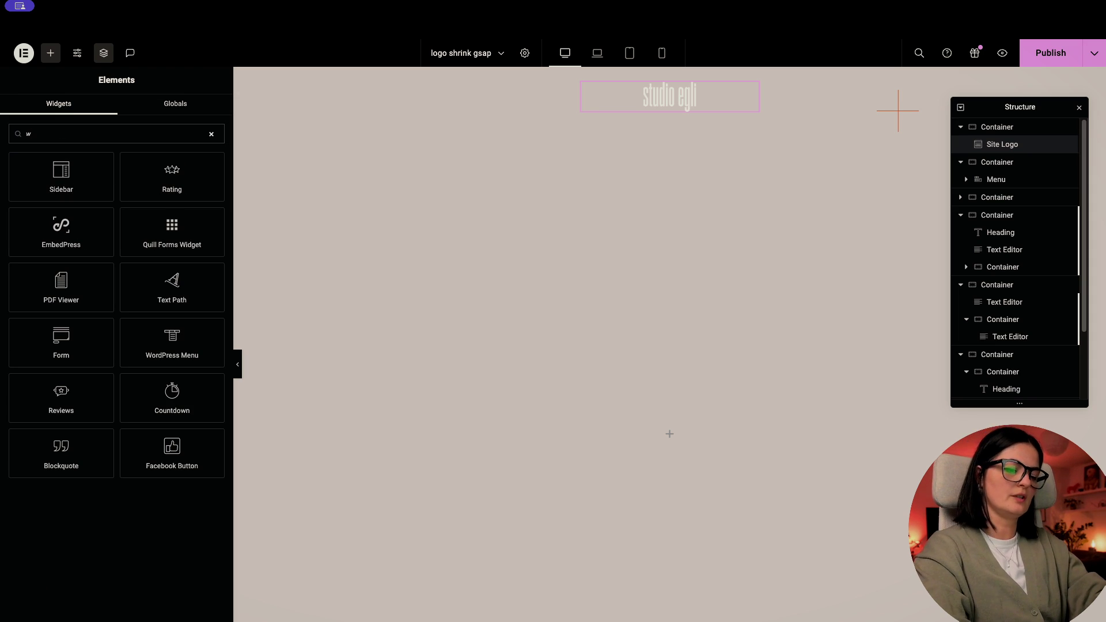
key(BackSpace)
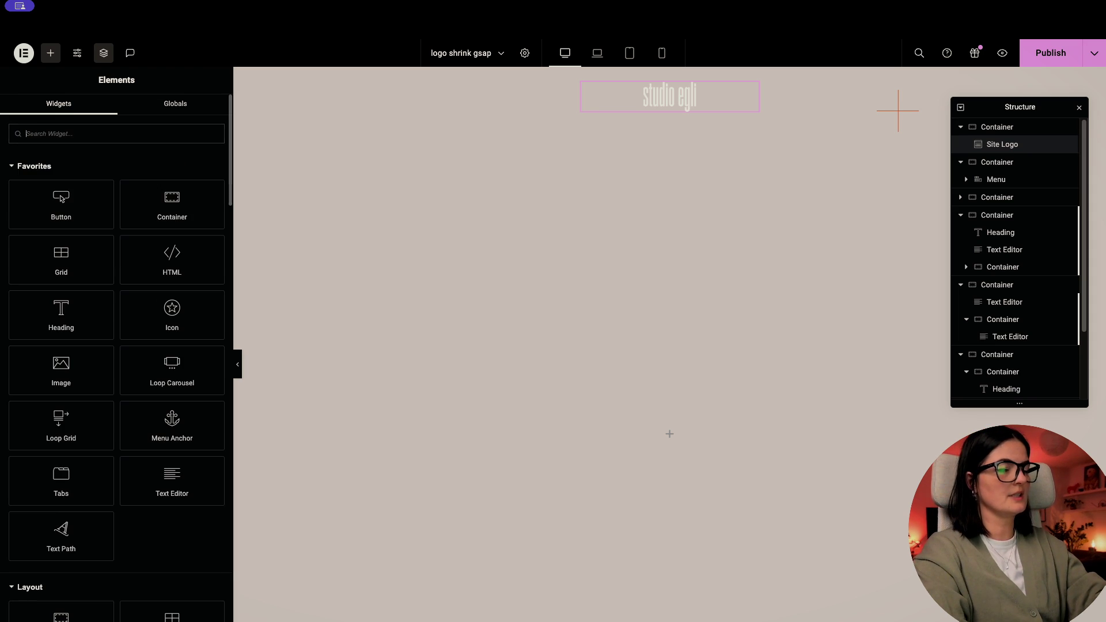
text(logo)
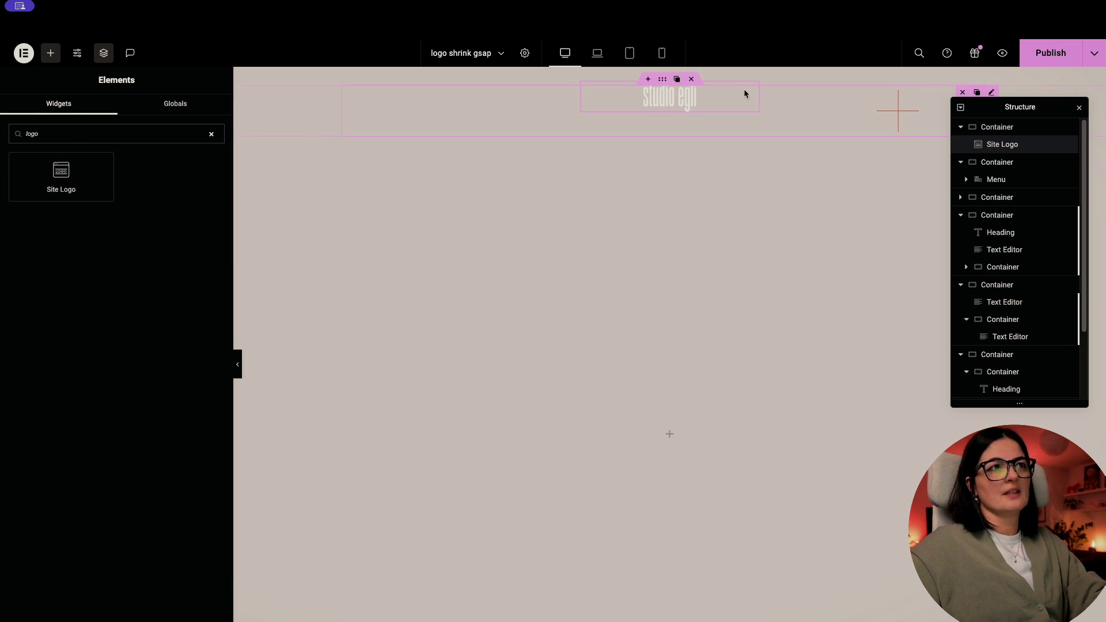
click(1011, 128)
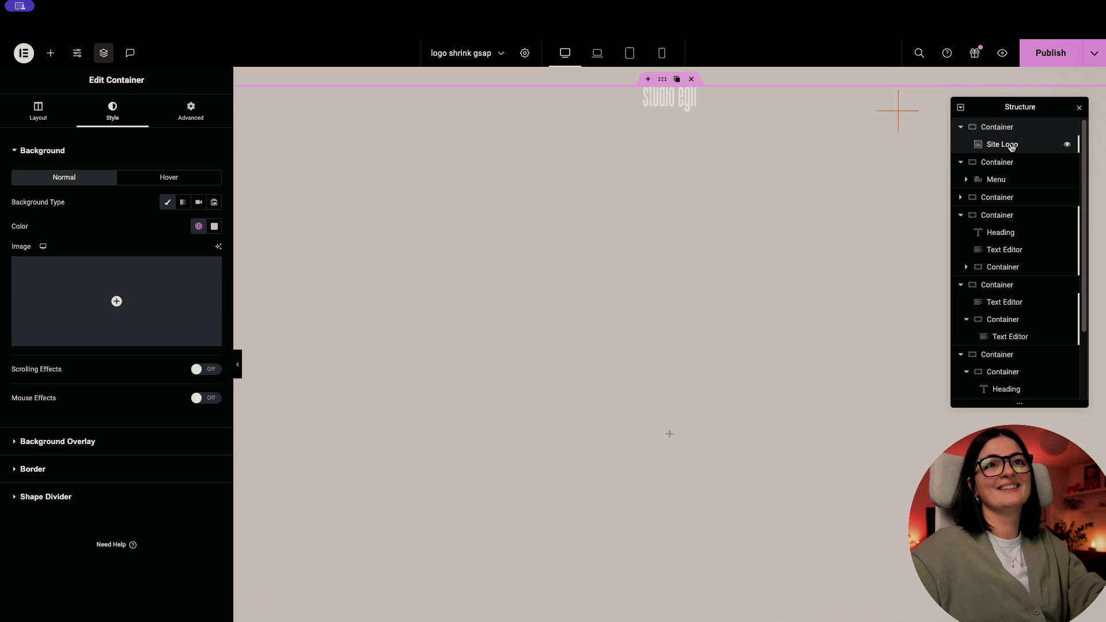
click(1012, 146)
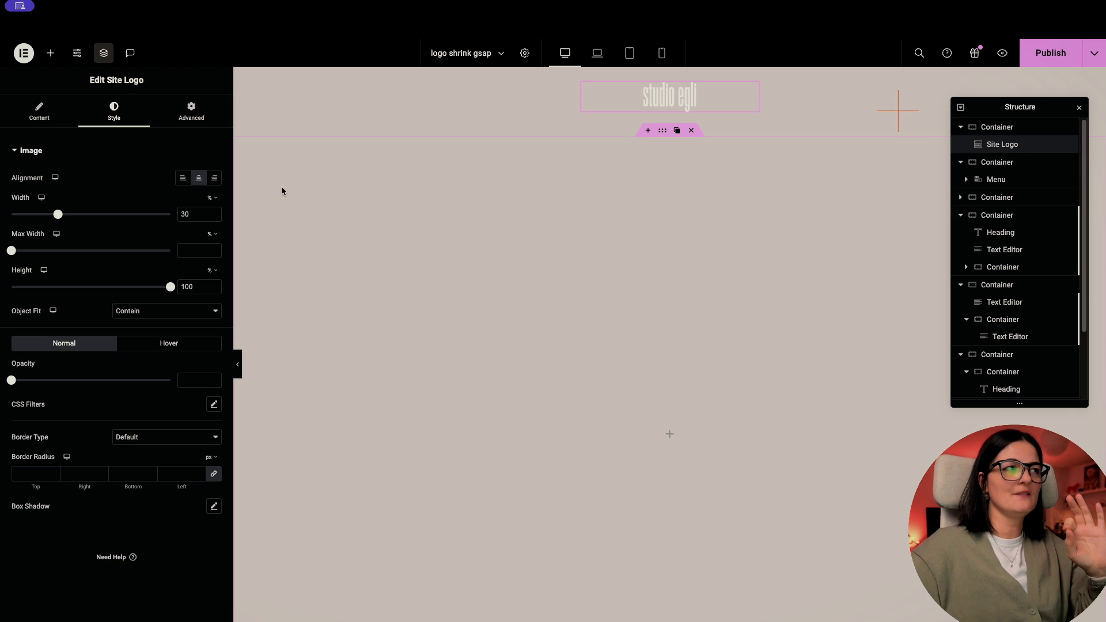
- Check the Site Logo image studio-egli.svg in the Media Library and close it unchanged
click(38, 109)
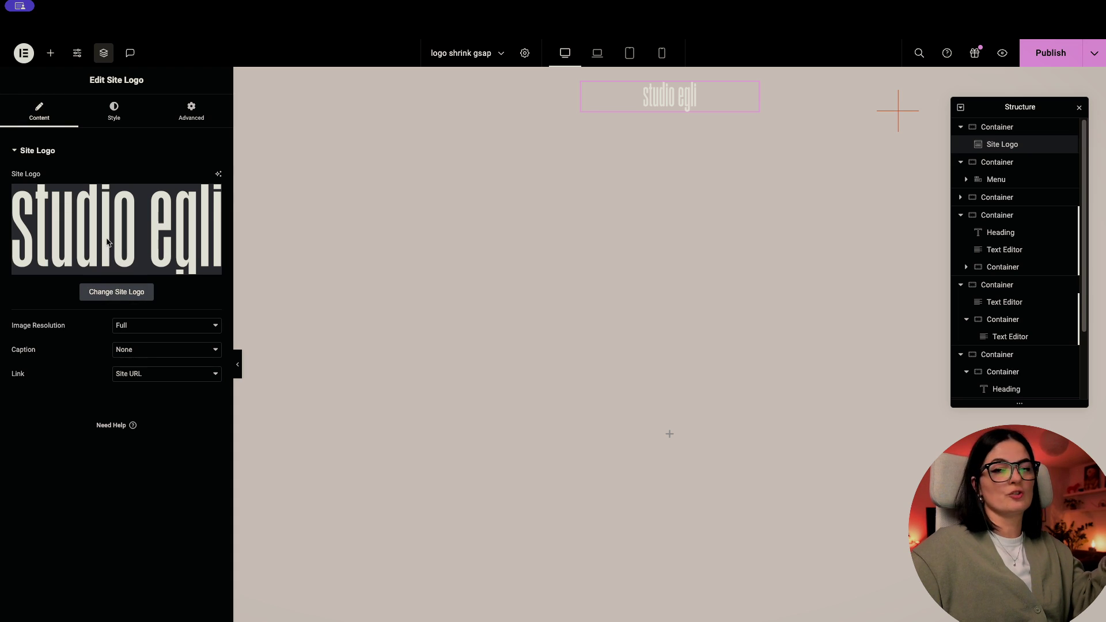
click(115, 120)
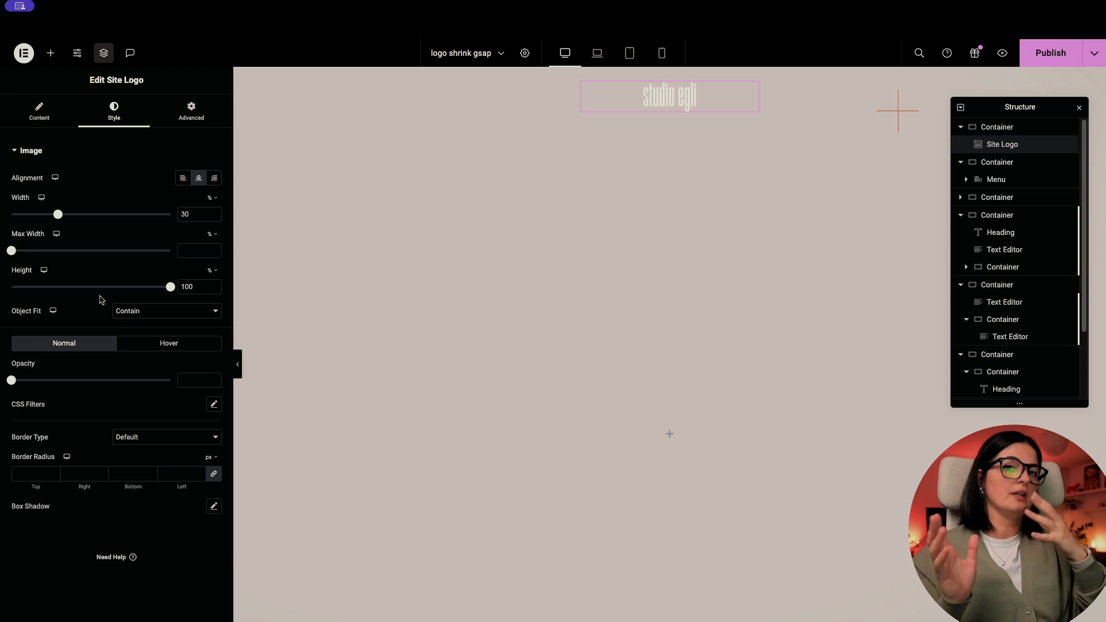
click(40, 114)
click(104, 290)
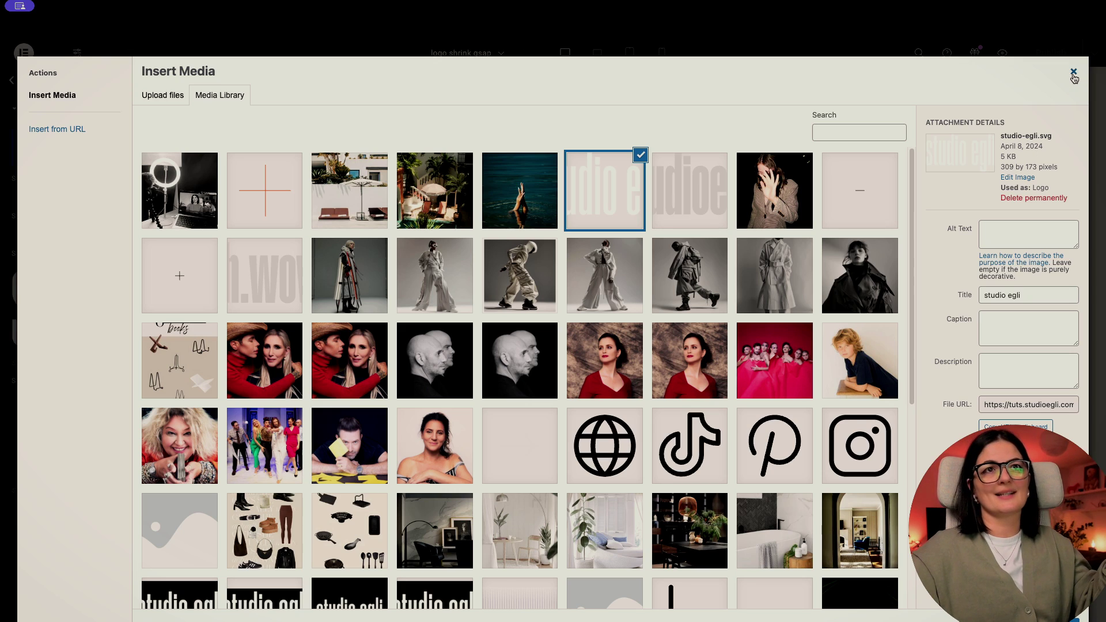
click(1074, 72)
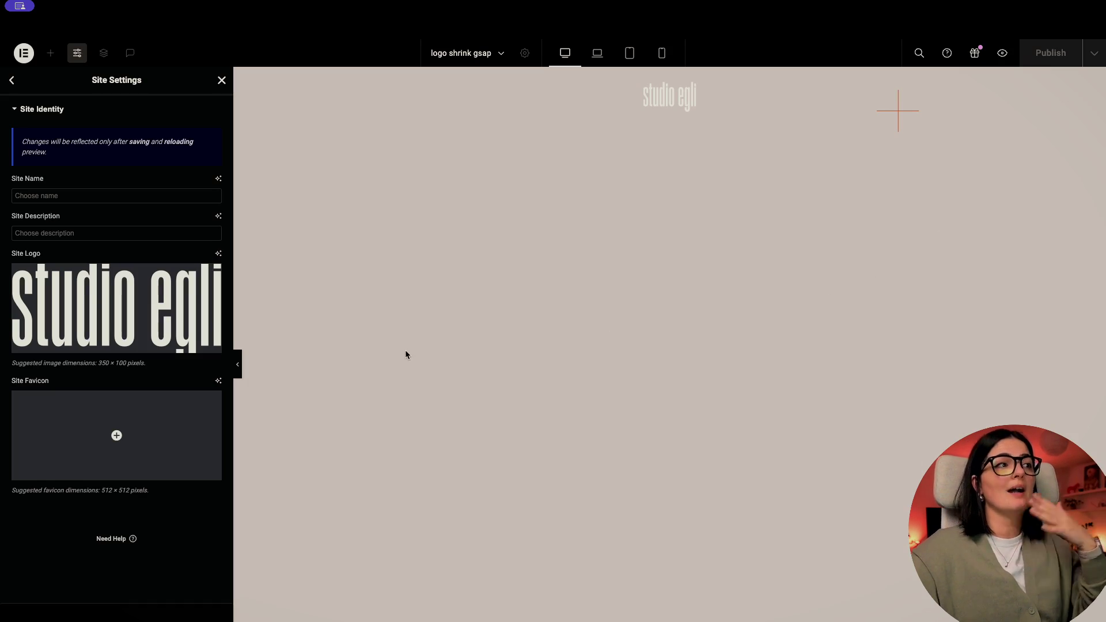
- Back in the page editor, reselect Site Logo to show its 30% width, Contain-fit style
click(222, 72)
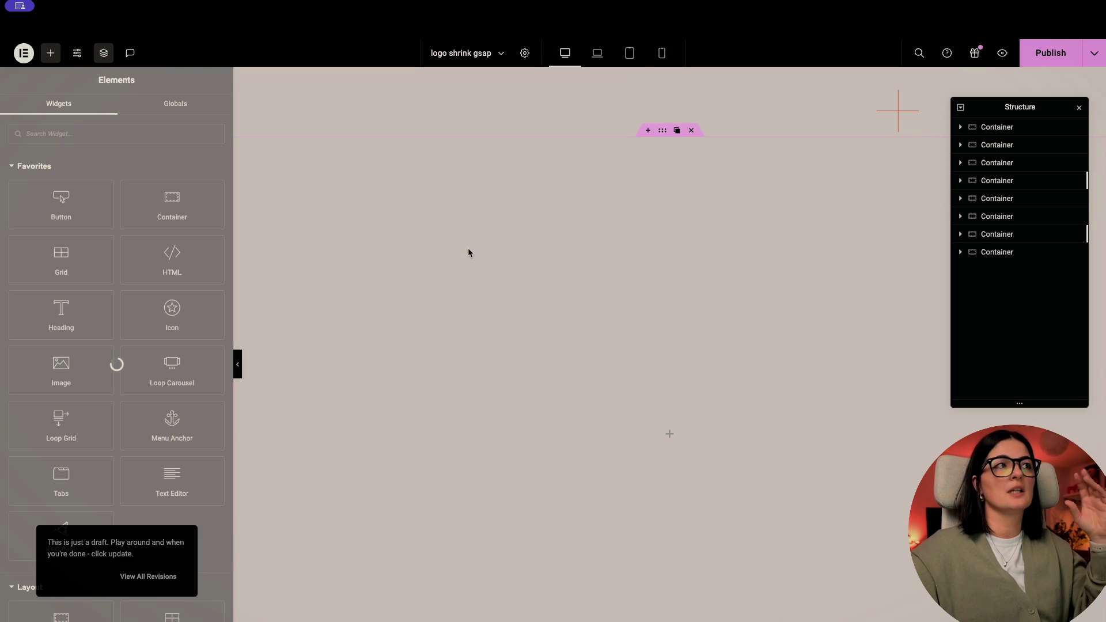
click(669, 96)
click(127, 109)
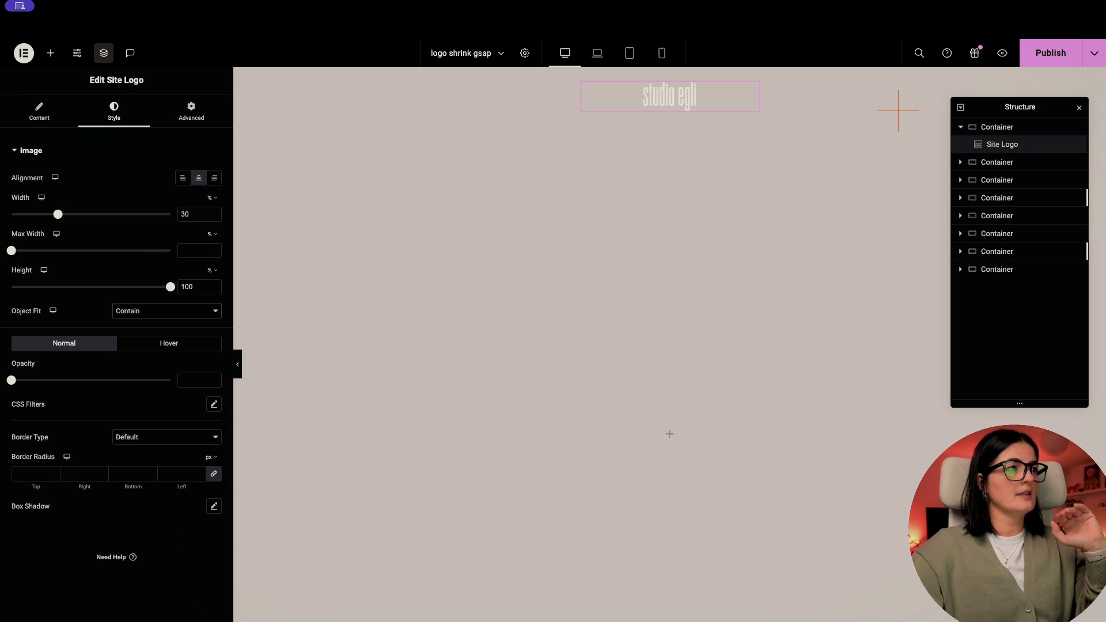
- Review Site Logo's Advanced settings: Fixed position, 5% vertical offset and CSS class 'logo'
click(202, 111)
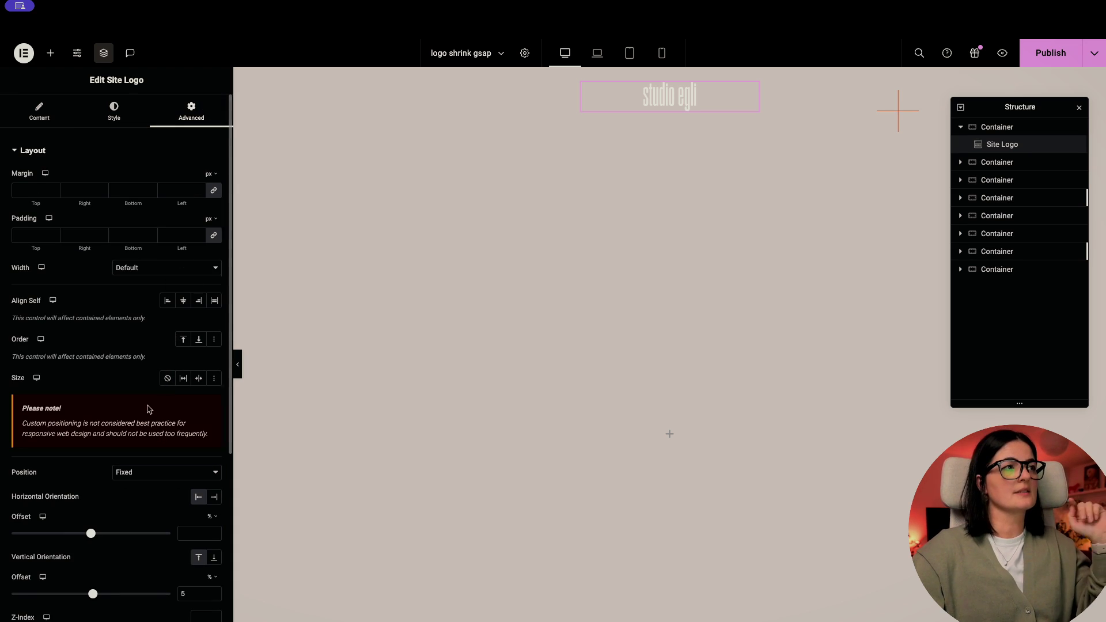
scroll(134, 401, down, 3)
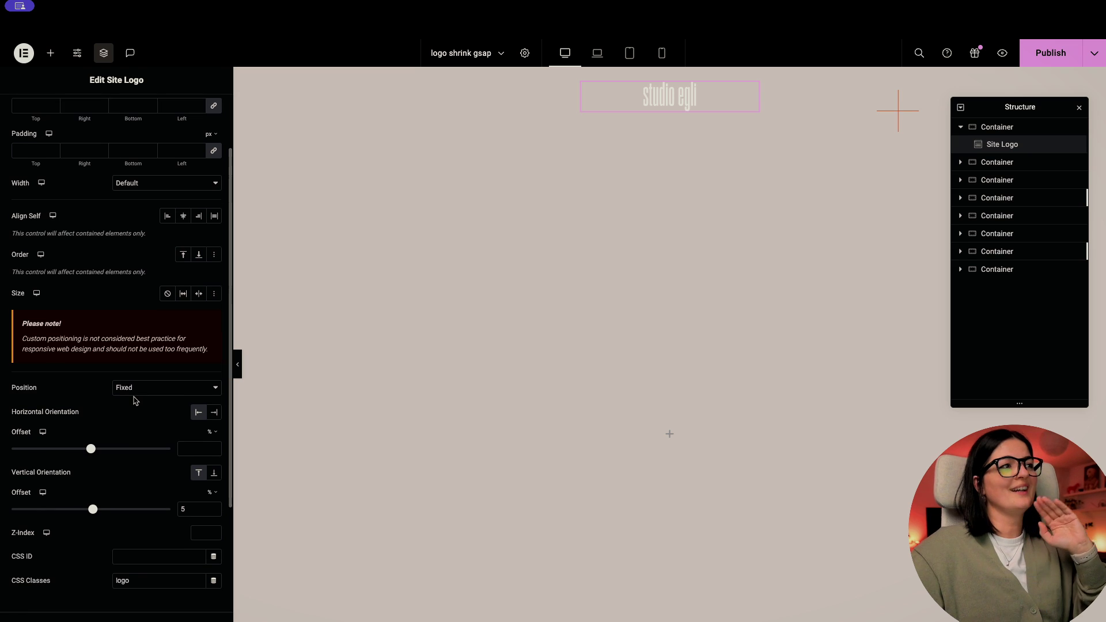
scroll(134, 400, up, 3)
scroll(133, 401, down, 2)
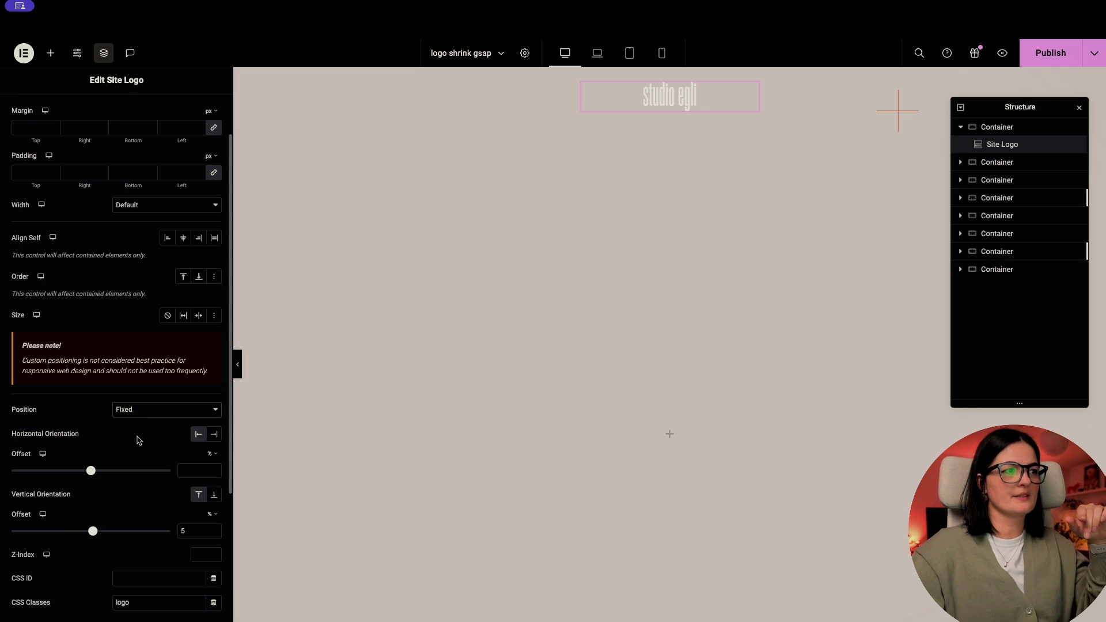
scroll(173, 484, down, 2)
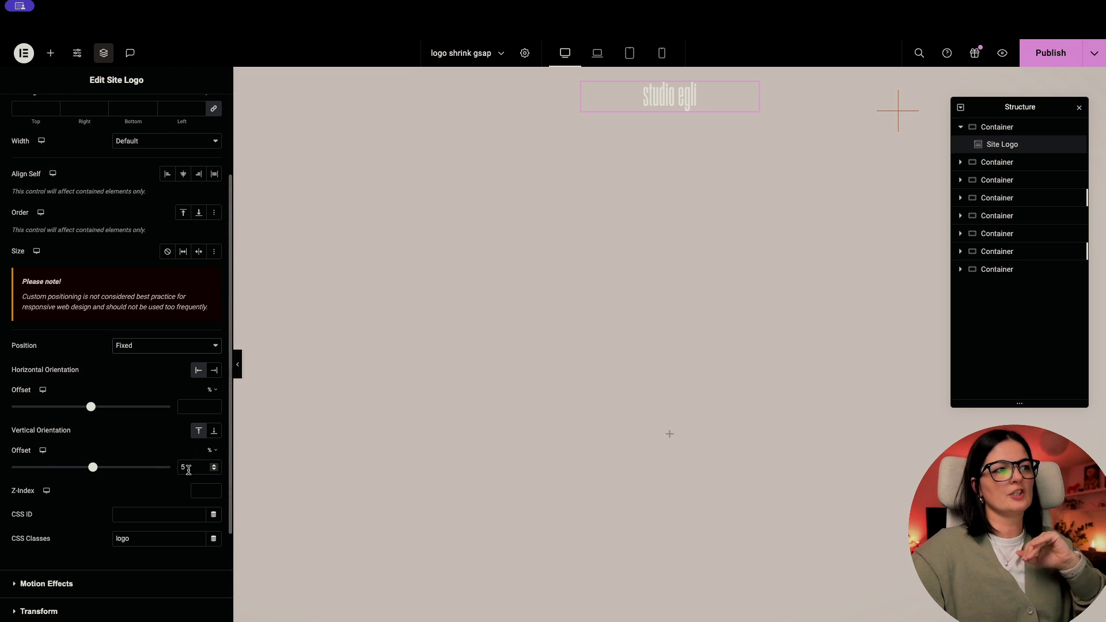
click(144, 541)
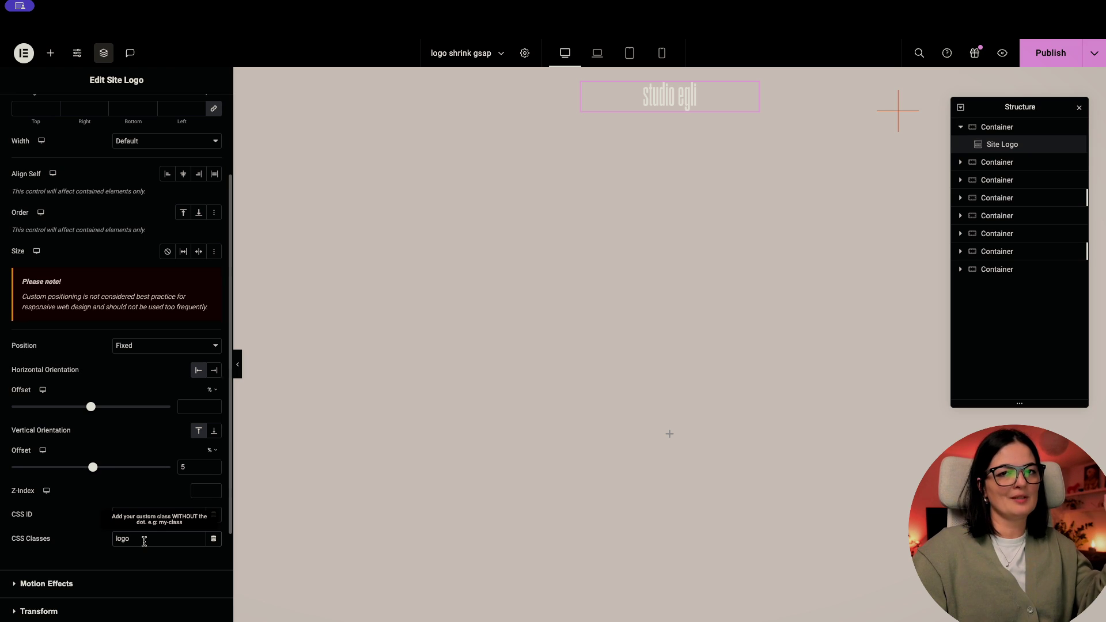
scroll(144, 542, down, 4)
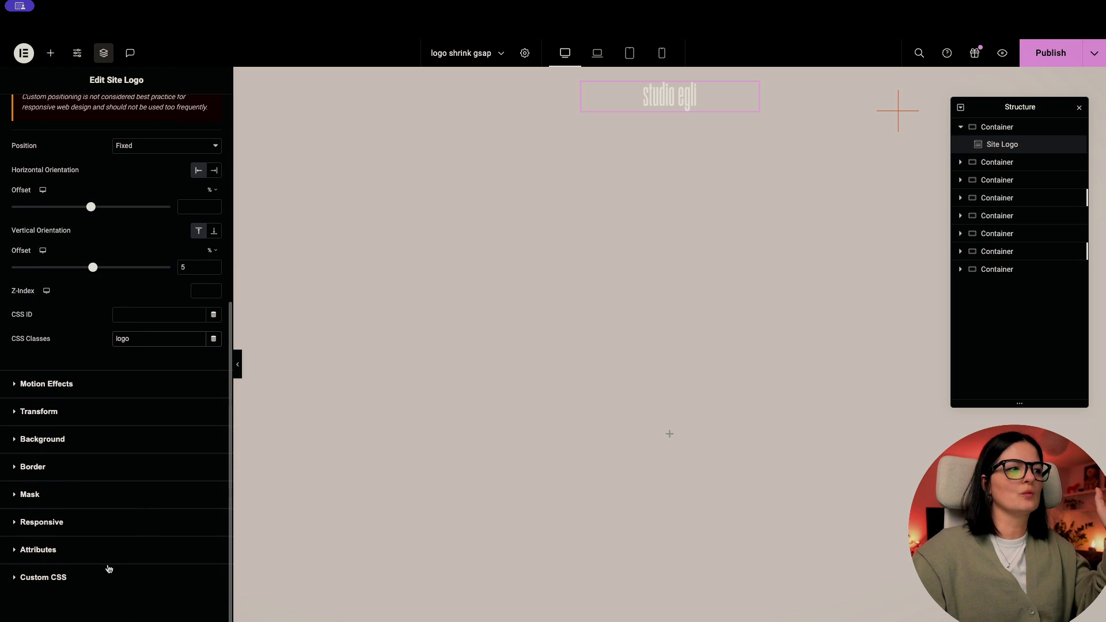
click(96, 574)
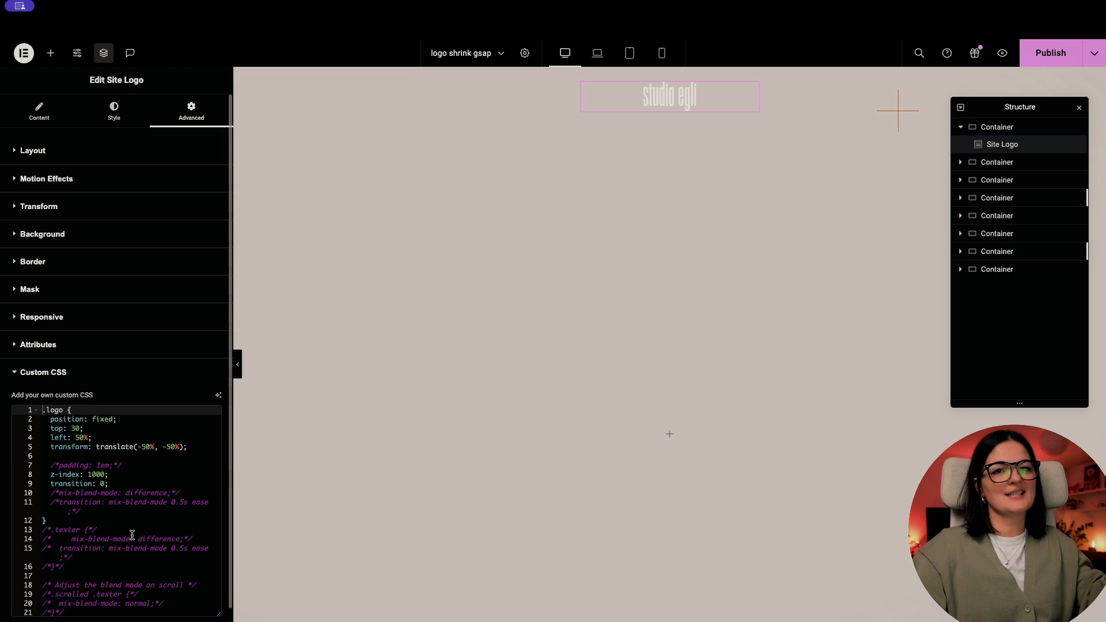
drag(47, 532, 85, 614)
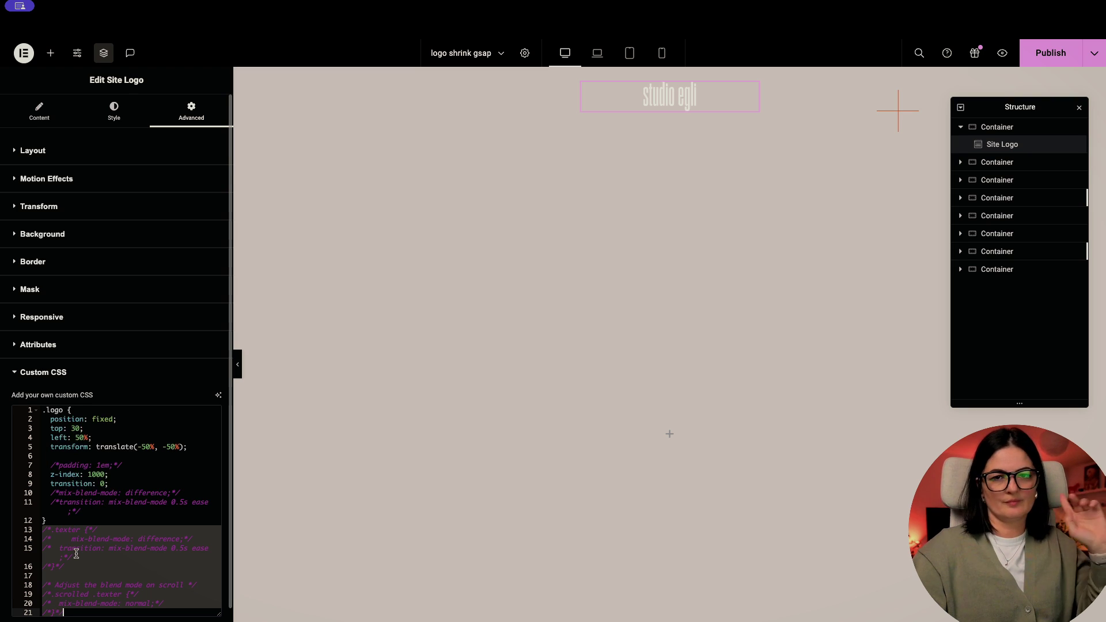
click(91, 509)
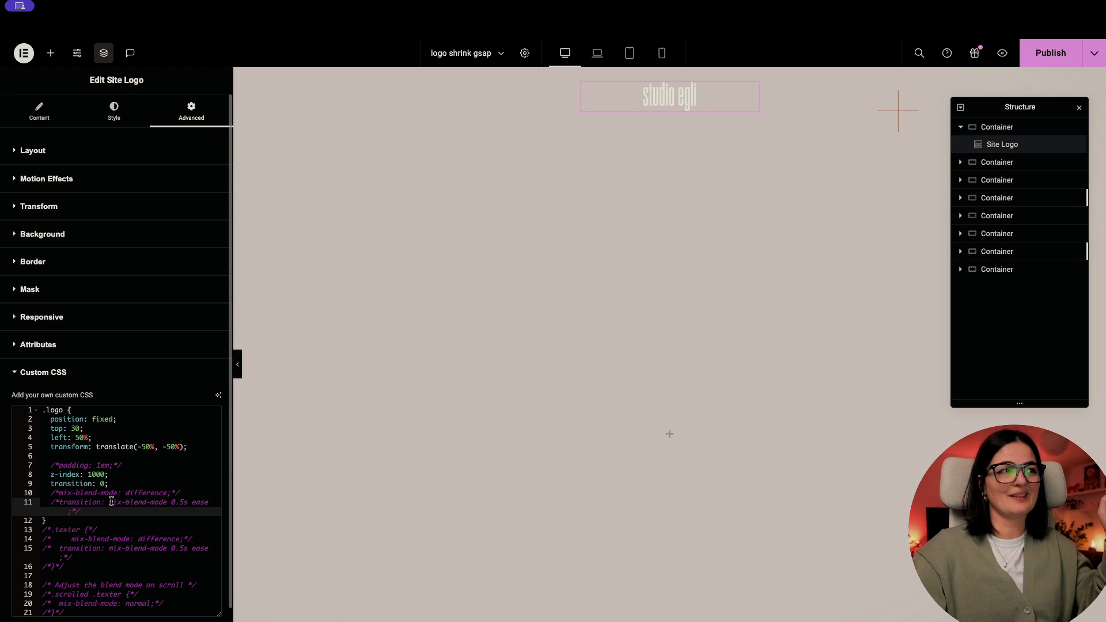
- Open the last container's HTML widget and comment out code lines 20 onward
click(960, 270)
click(986, 289)
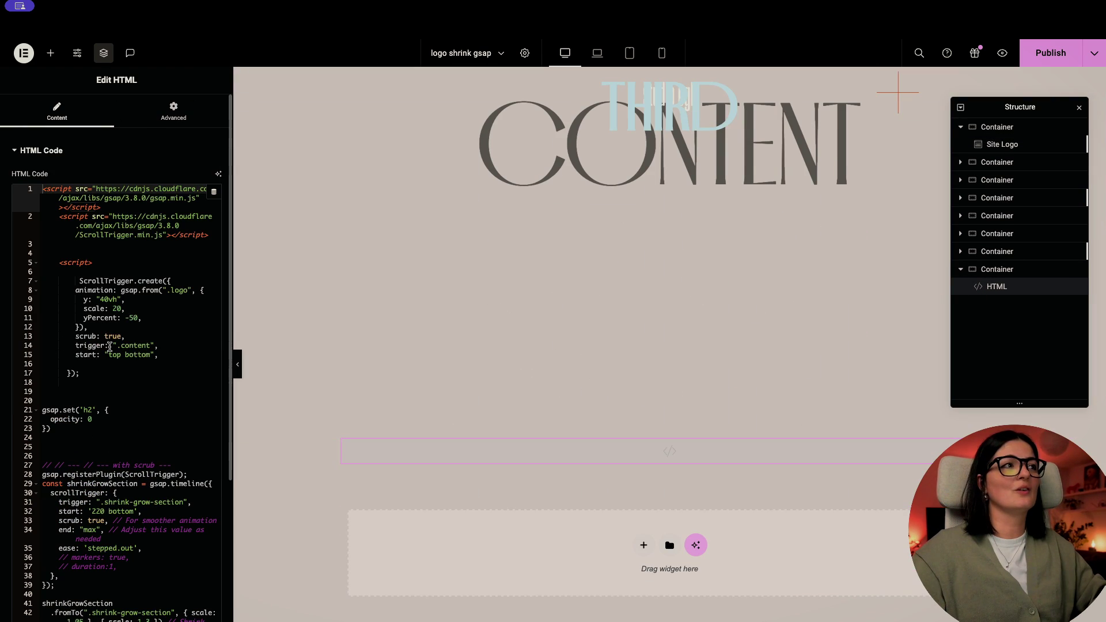
scroll(111, 369, down, 1)
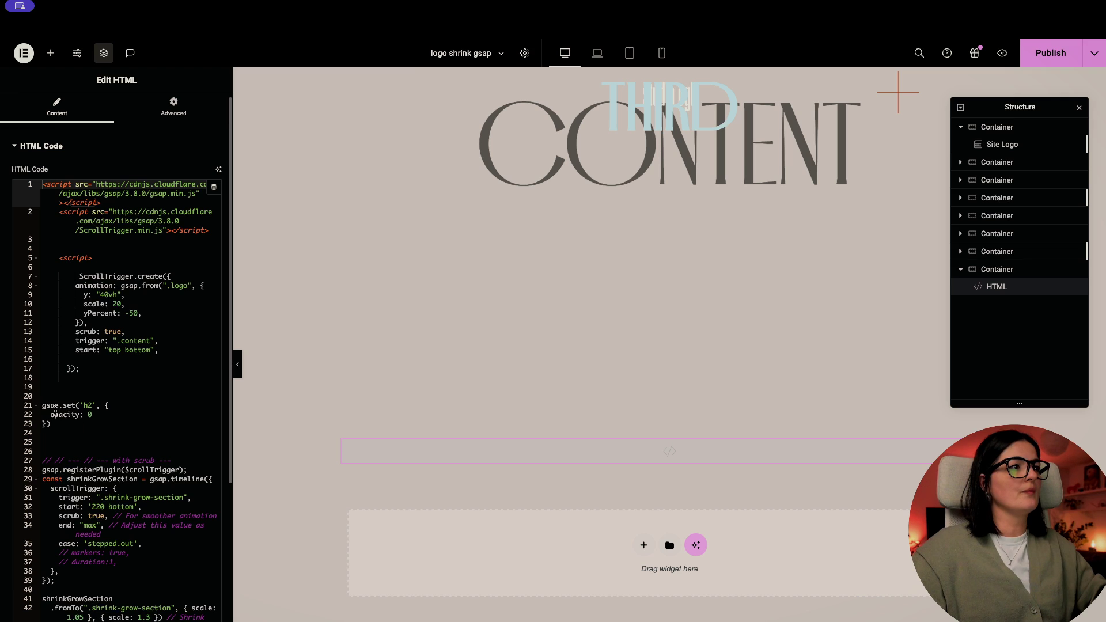
drag(40, 400, 161, 617)
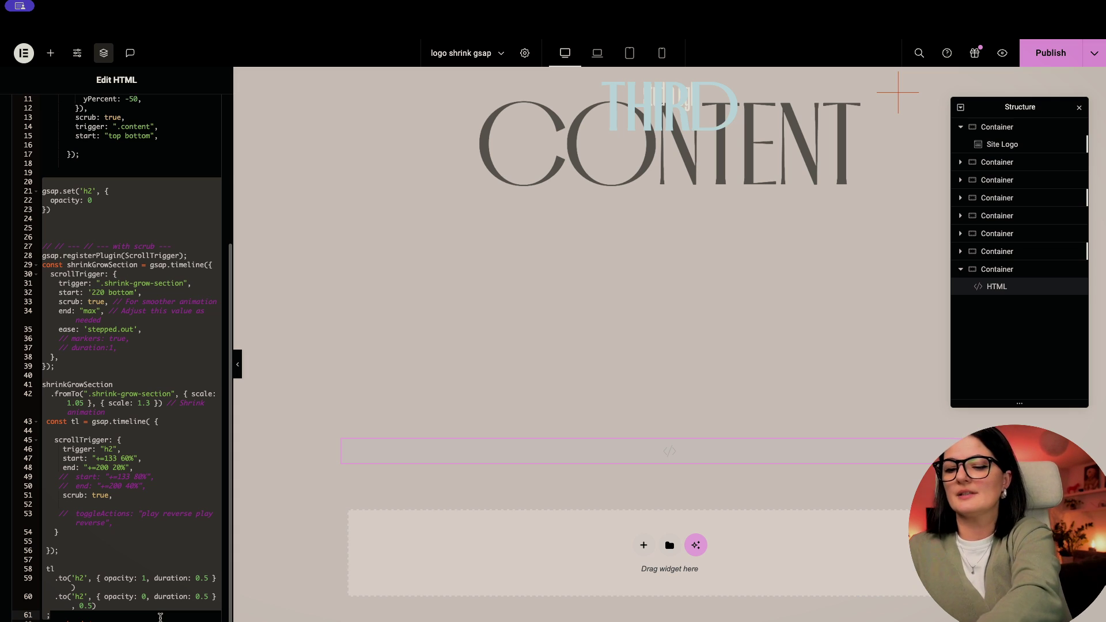
key(super+slash)
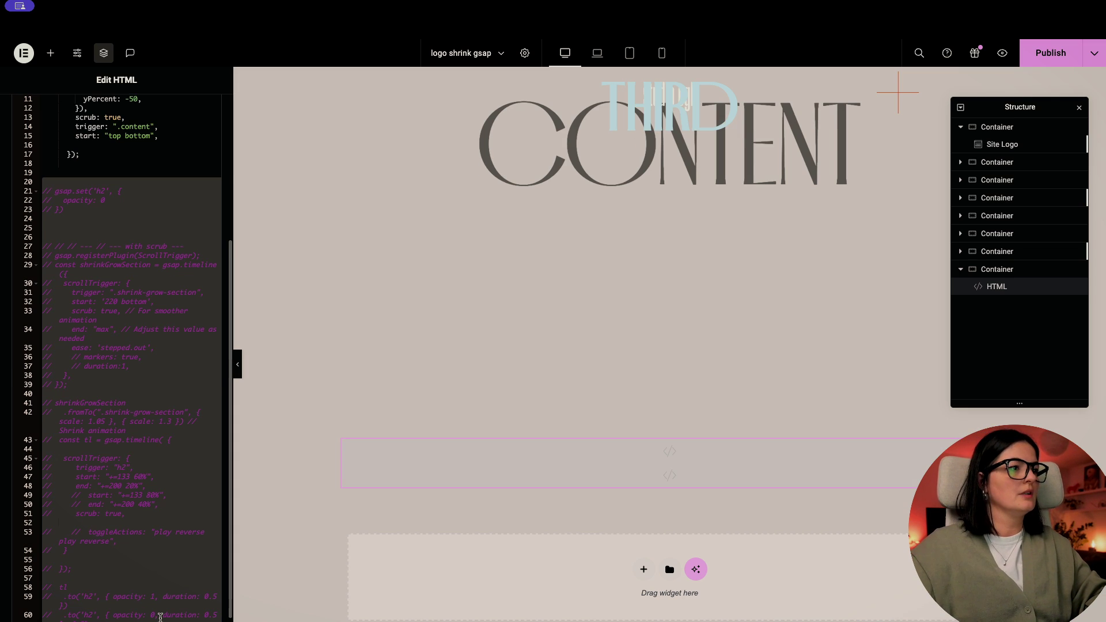
- Highlight the .logo class name in the remaining ScrollTrigger selector
scroll(174, 443, up, 5)
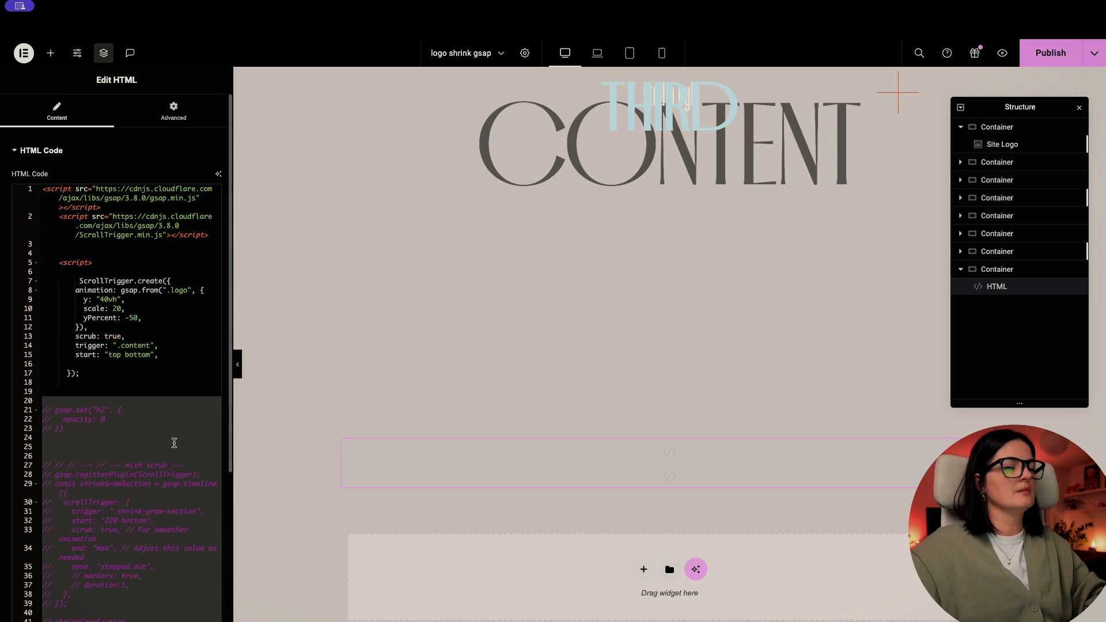
click(155, 383)
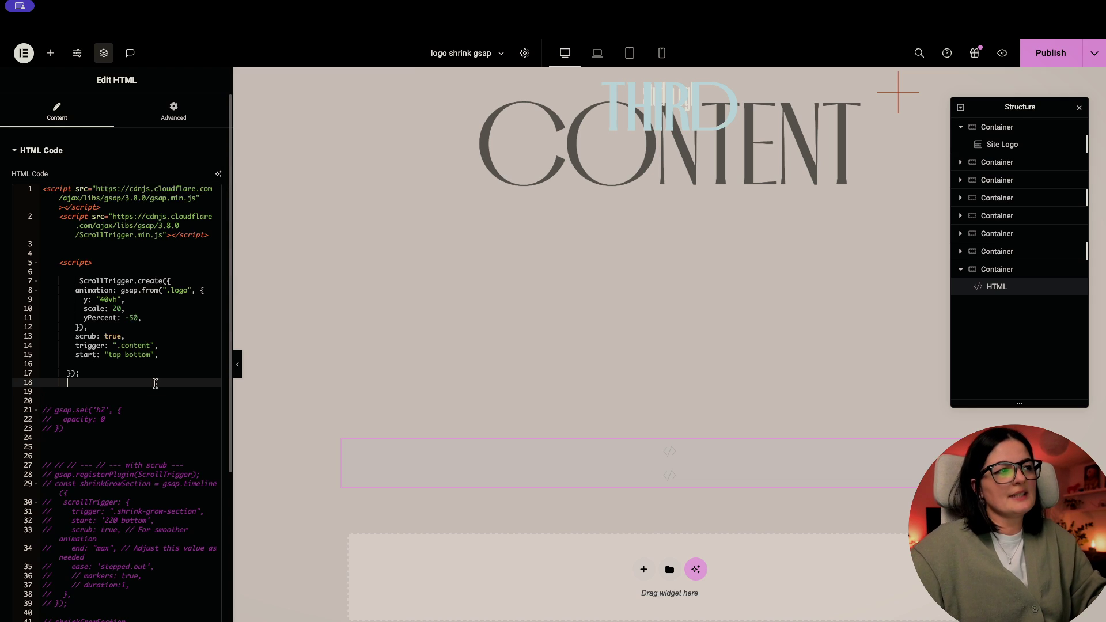
click(179, 290)
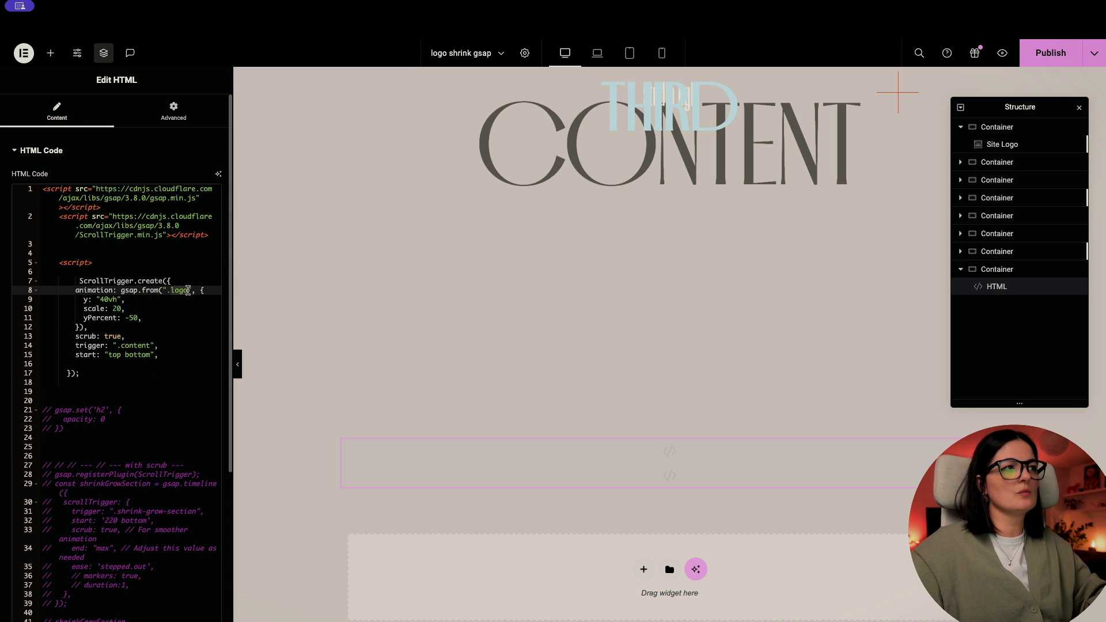
double_click(179, 290)
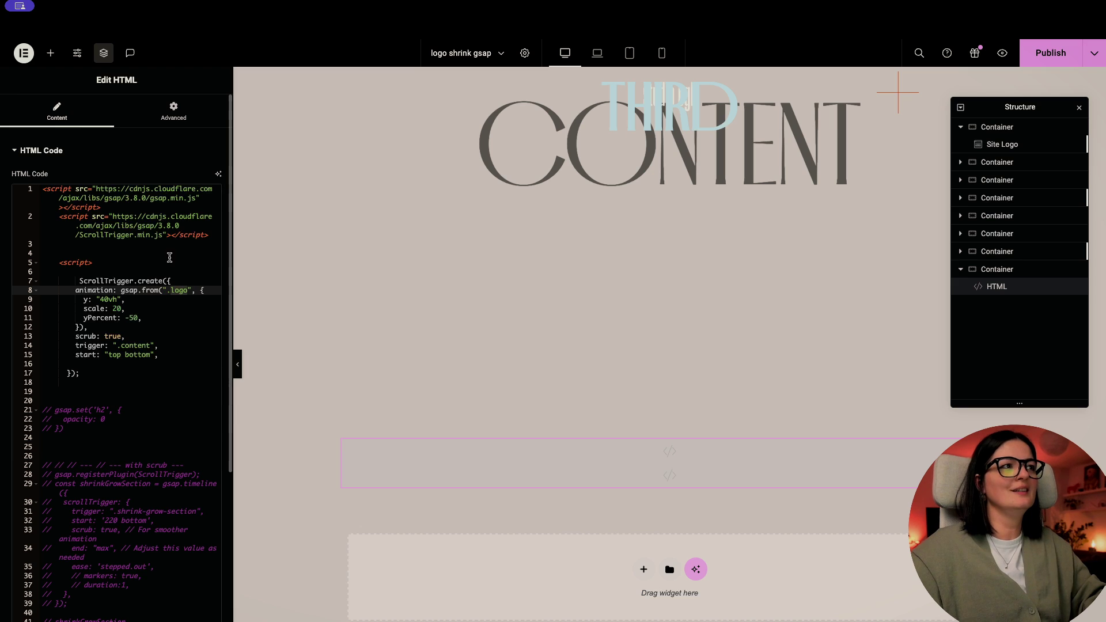
click(171, 289)
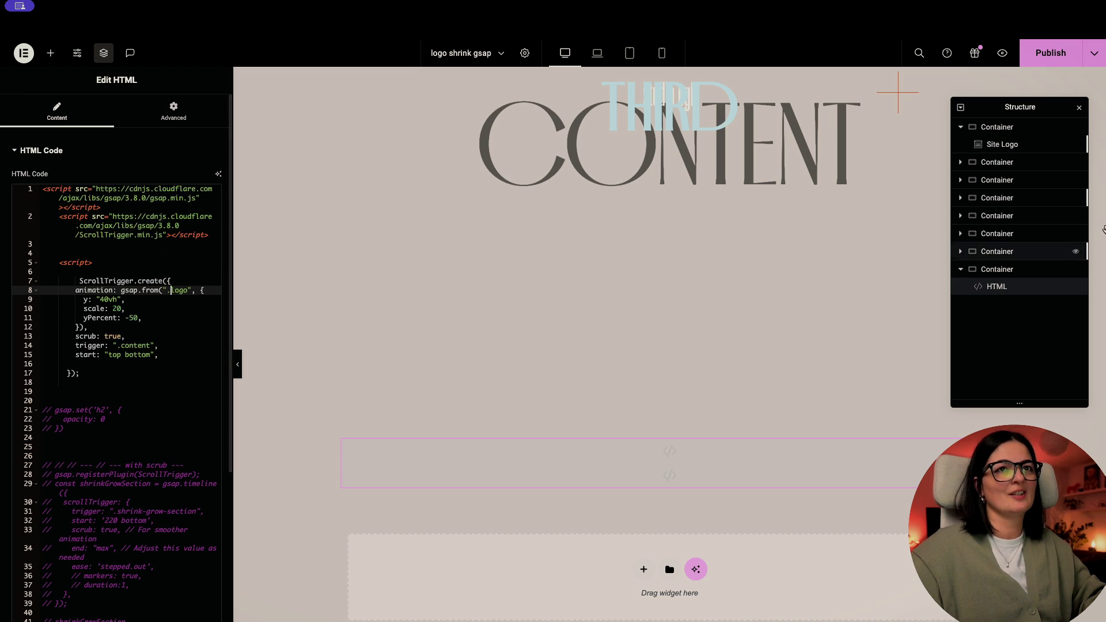
click(1009, 144)
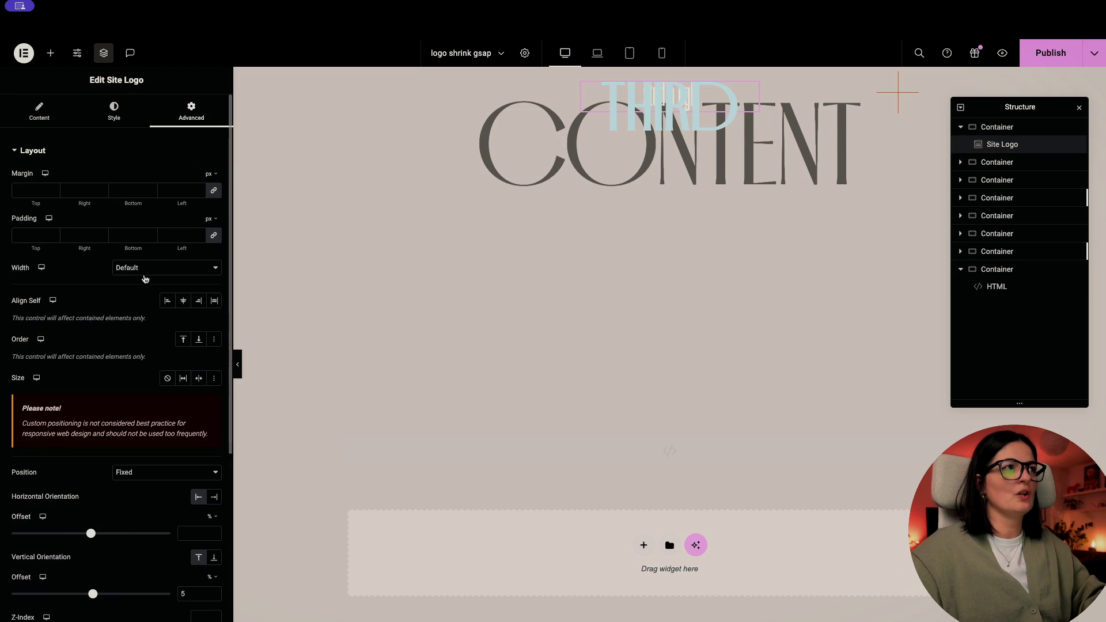
scroll(161, 351, down, 5)
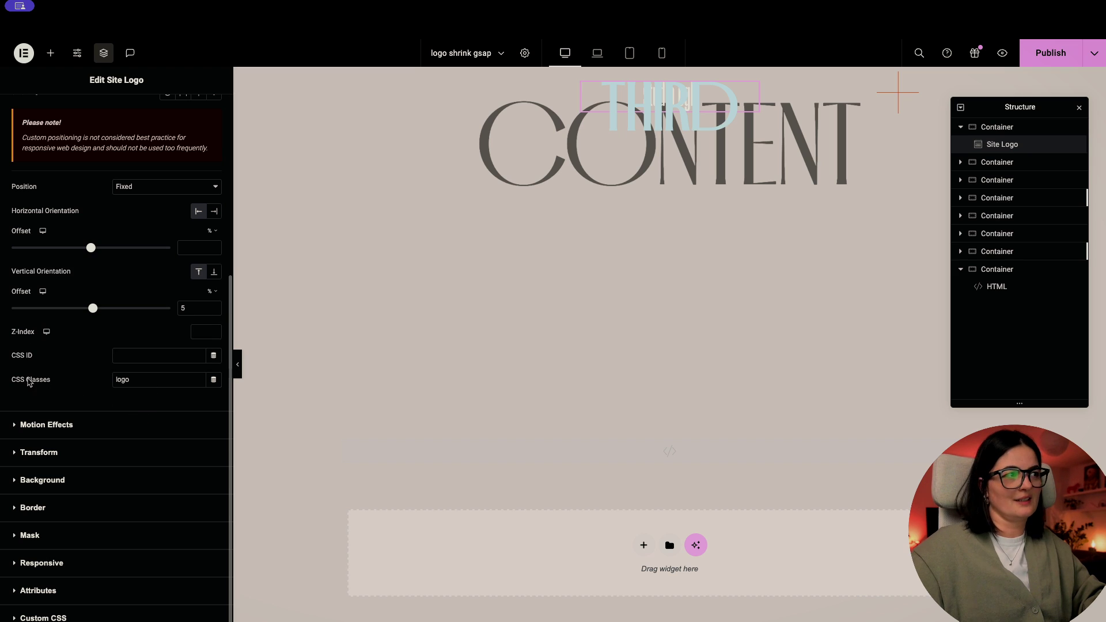
double_click(145, 381)
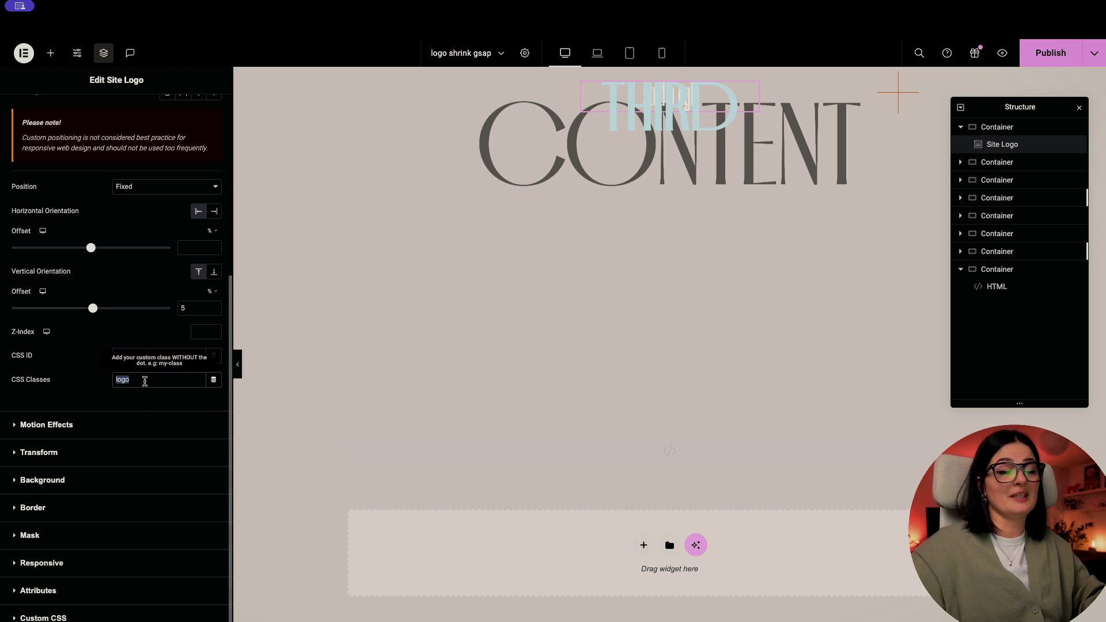
click(984, 287)
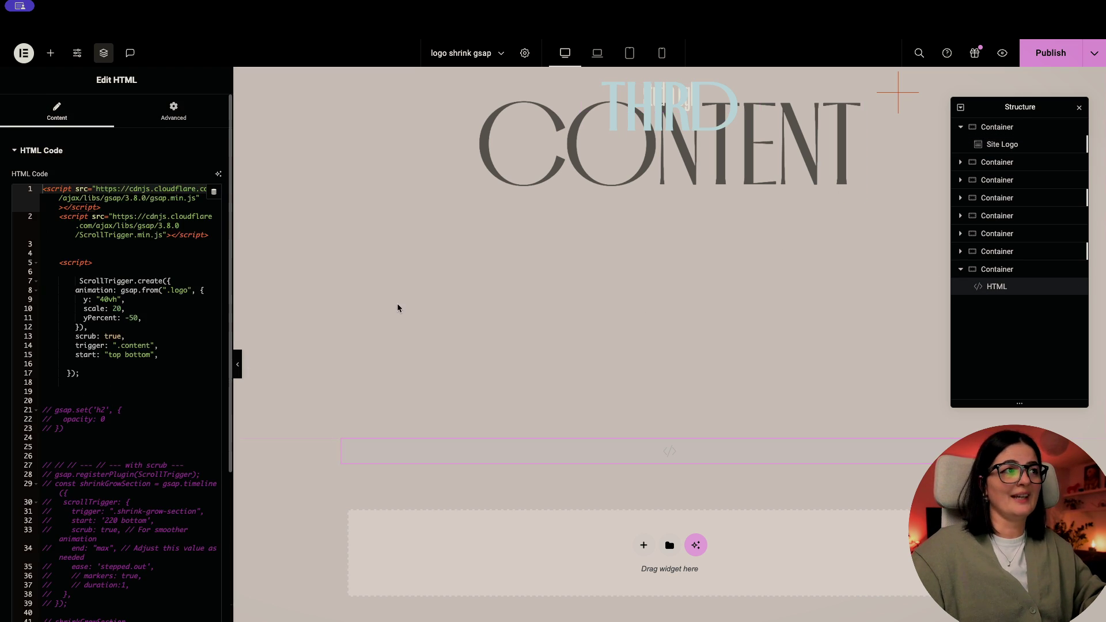
click(186, 289)
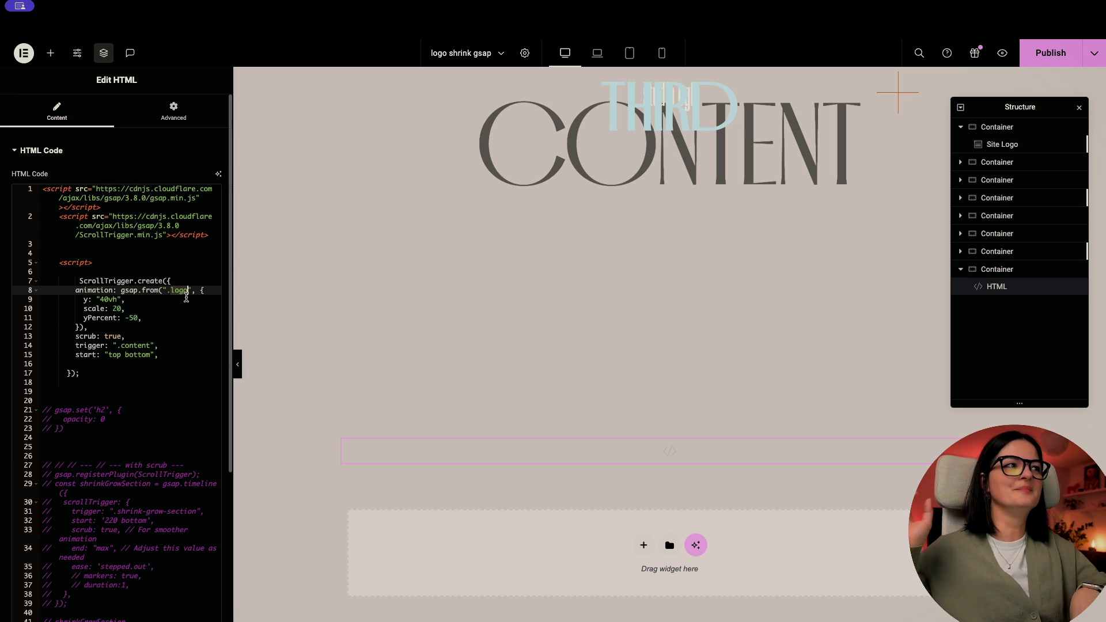
click(165, 312)
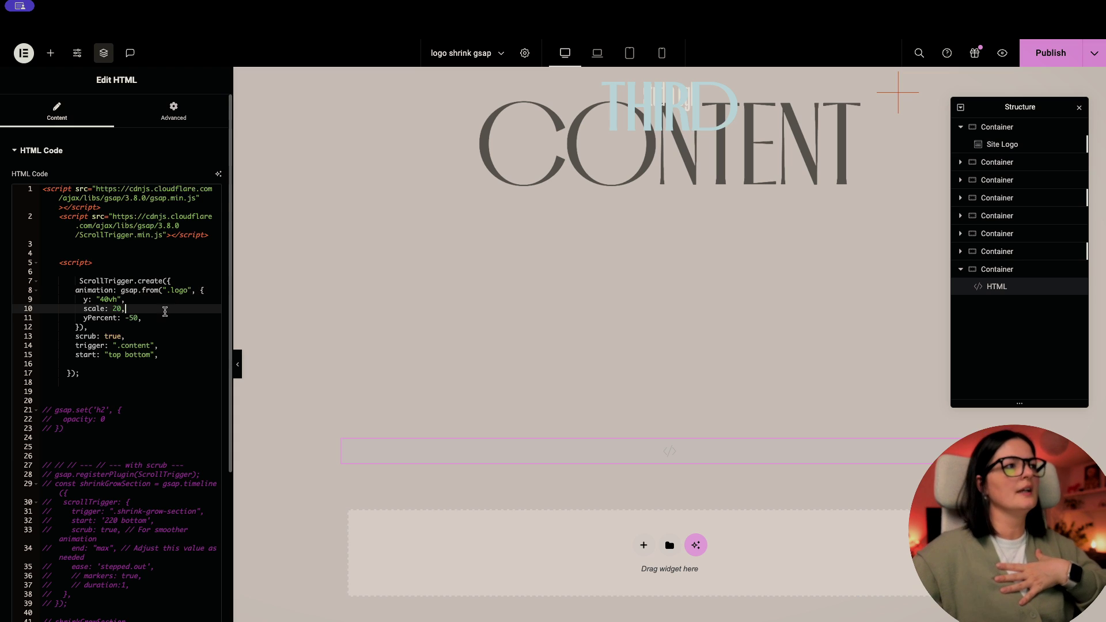
drag(84, 310, 128, 309)
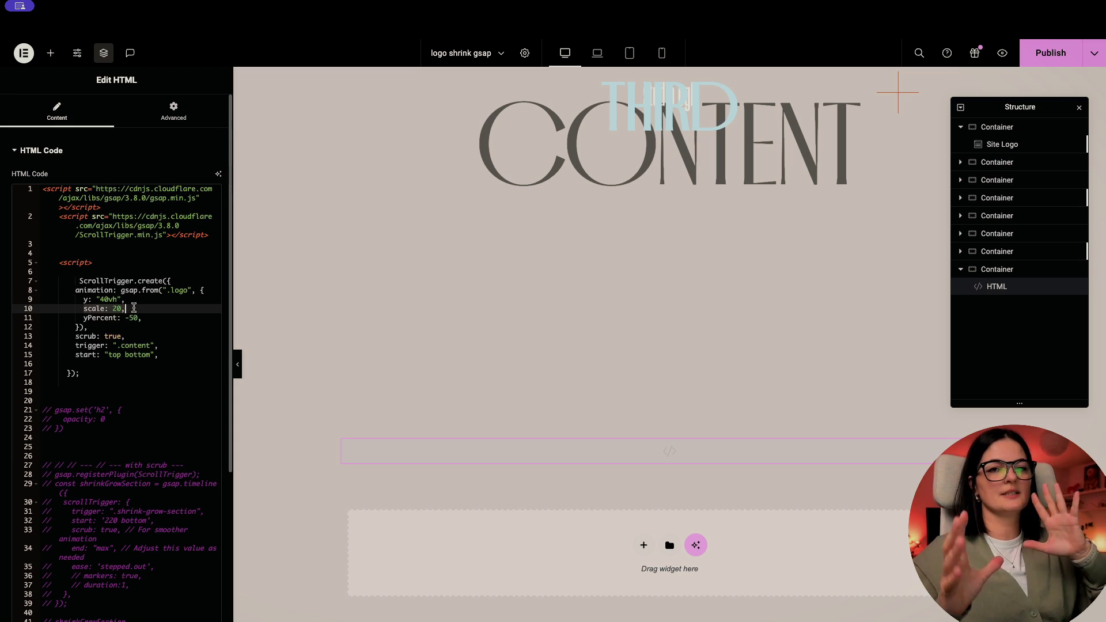
- Review the Site Logo's image content and size style settings
click(1003, 144)
click(35, 118)
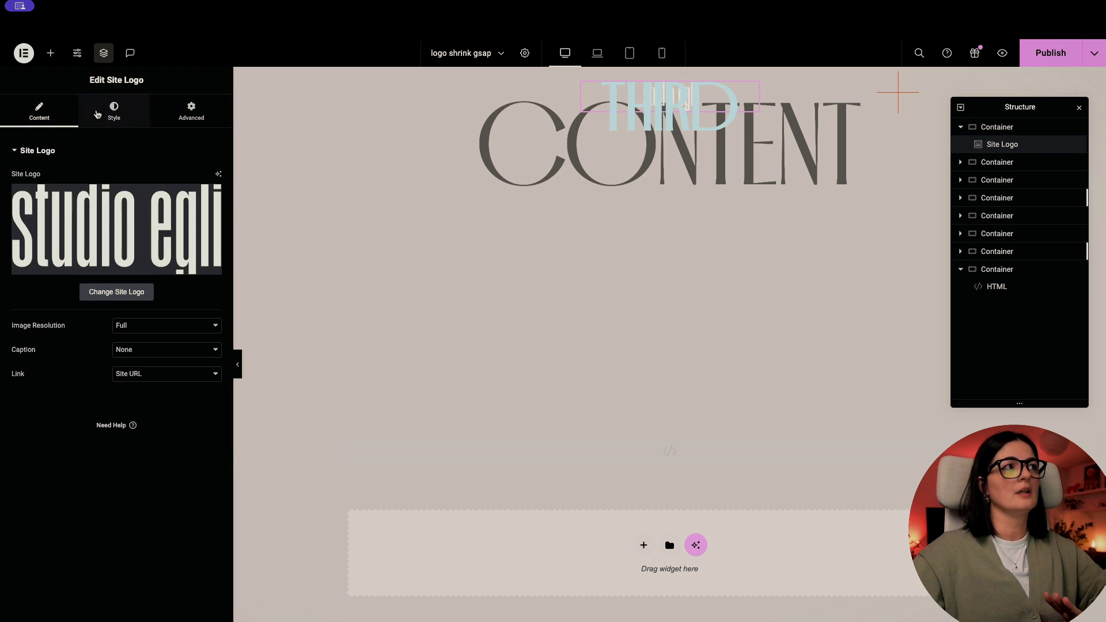
click(114, 110)
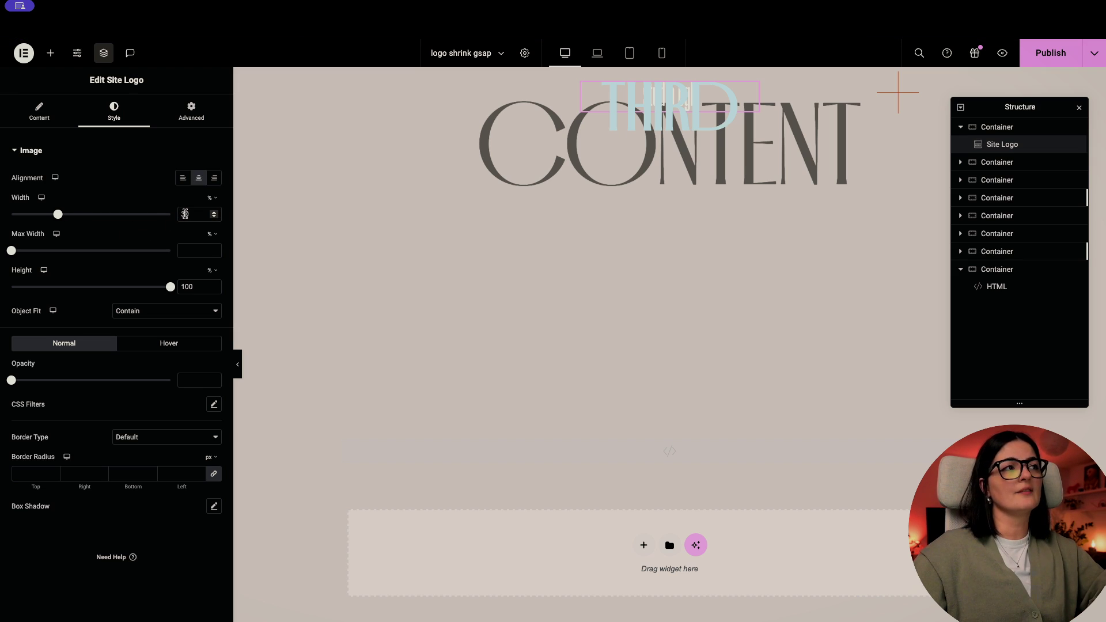
- Check the scale: 20 line in the HTML widget code and publish the page
click(995, 286)
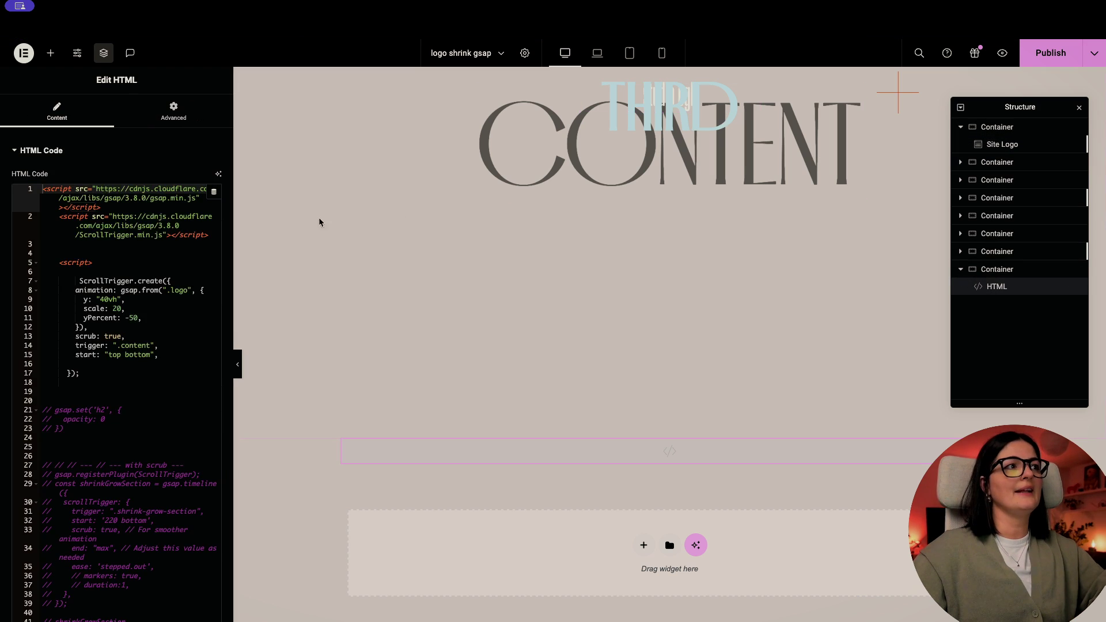
scroll(173, 411, down, 1)
click(117, 303)
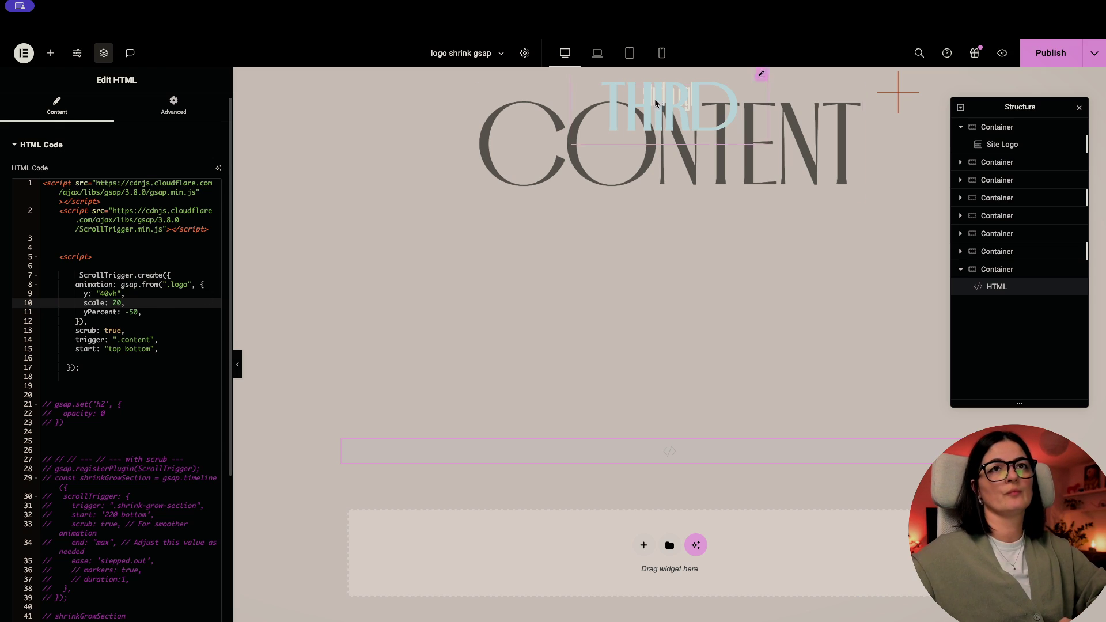
click(1051, 53)
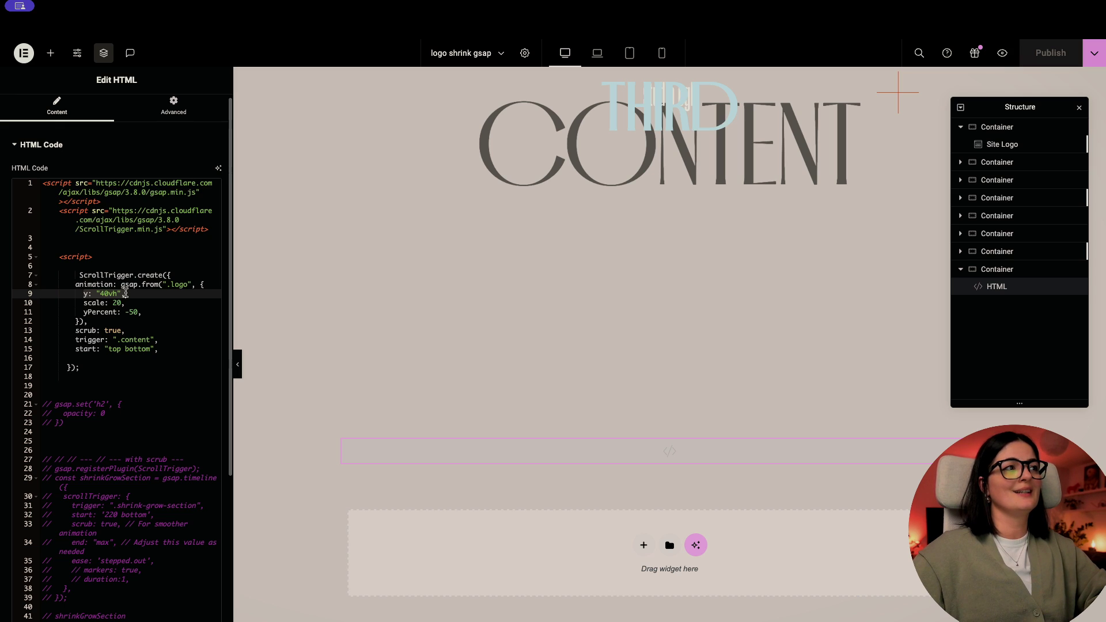
- Select the 40vh y offset value in the code, then view the live page
click(87, 294)
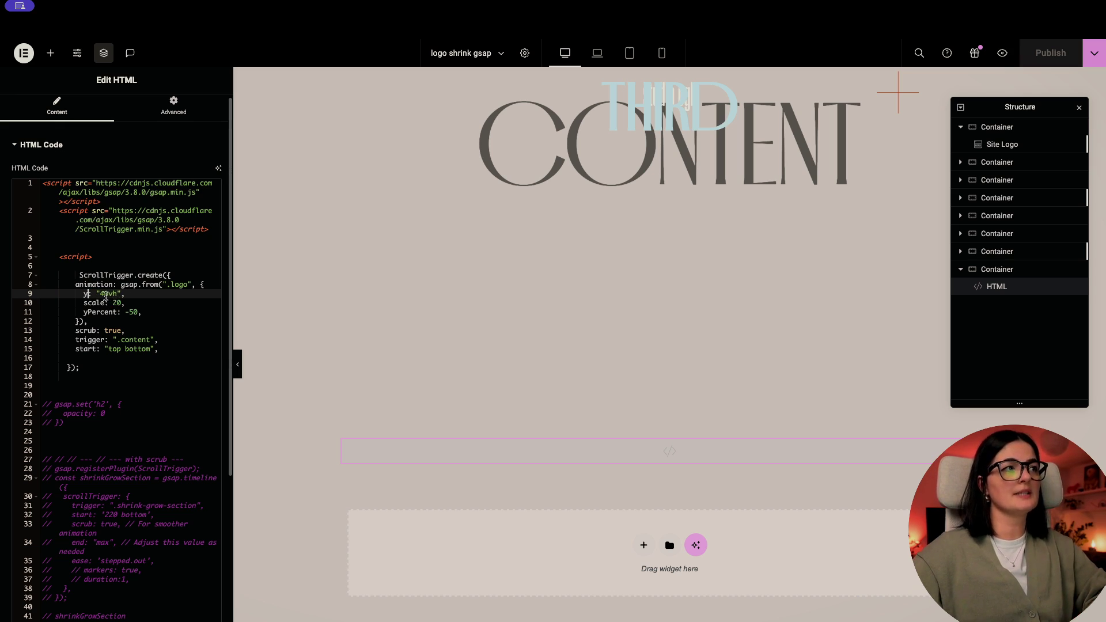
drag(100, 294, 117, 294)
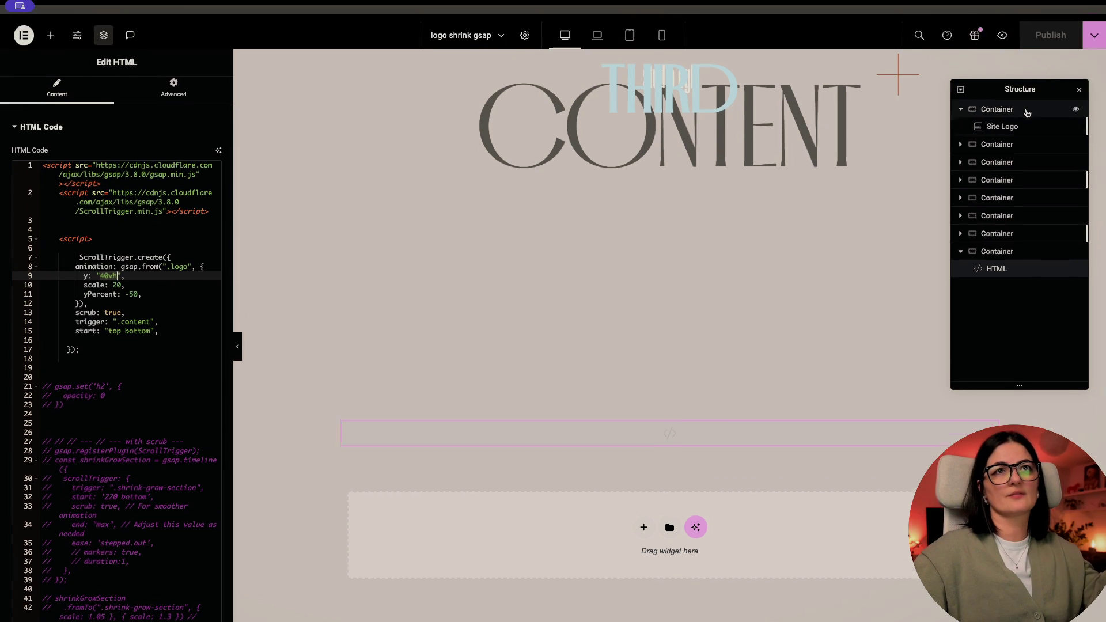
click(1009, 53)
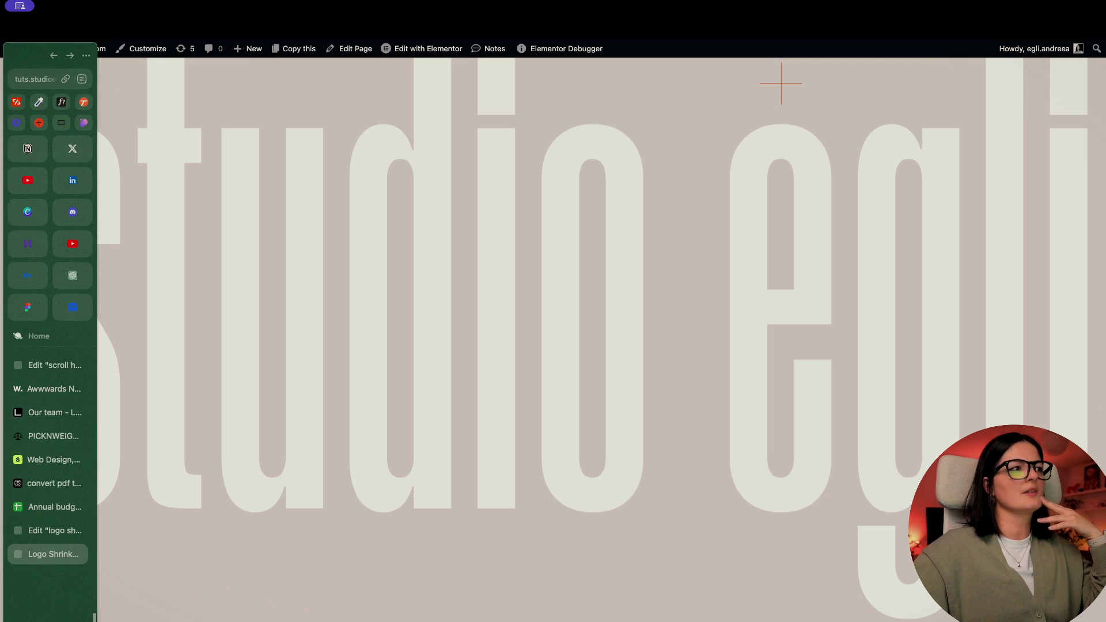
- Change the logo's starting y offset to 50vh, publish, and test it on the live page
click(39, 530)
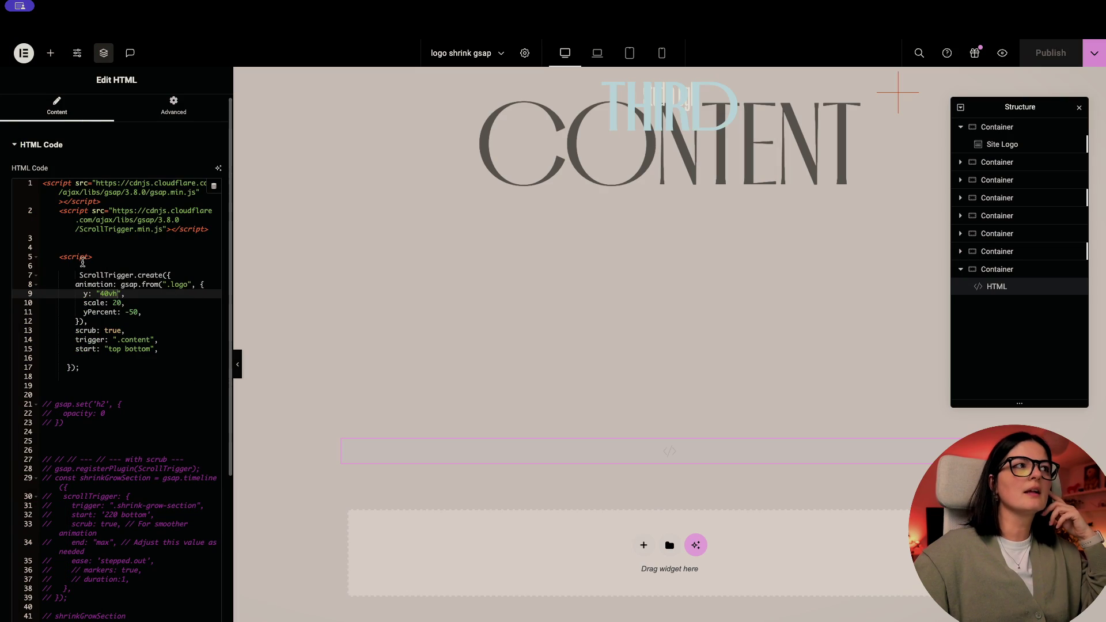
click(103, 294)
key(BackSpace)
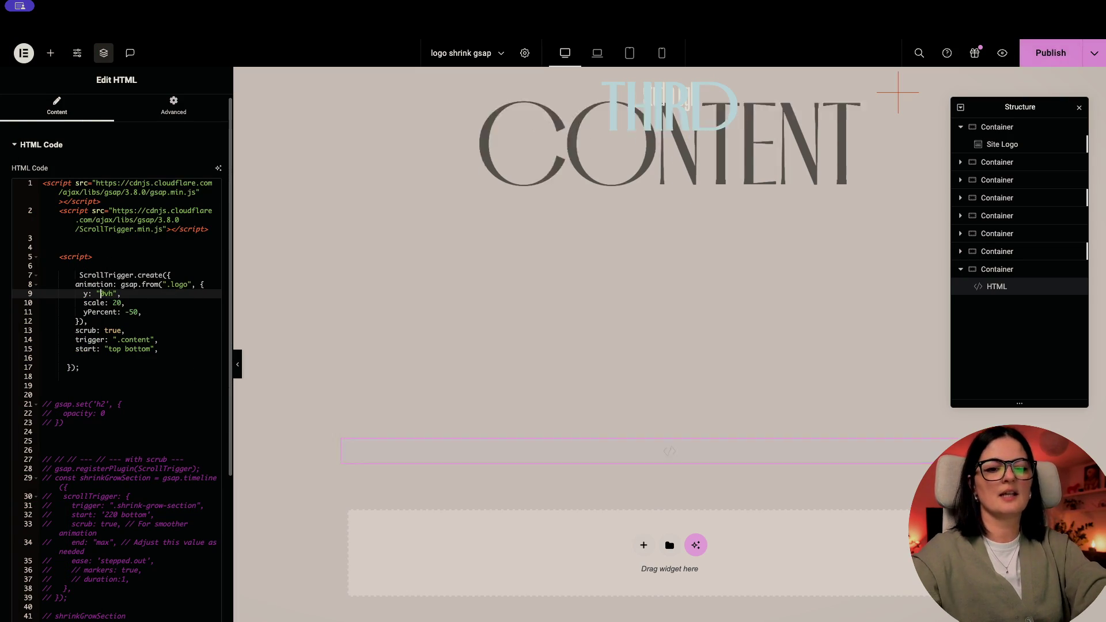
text(5)
click(1051, 53)
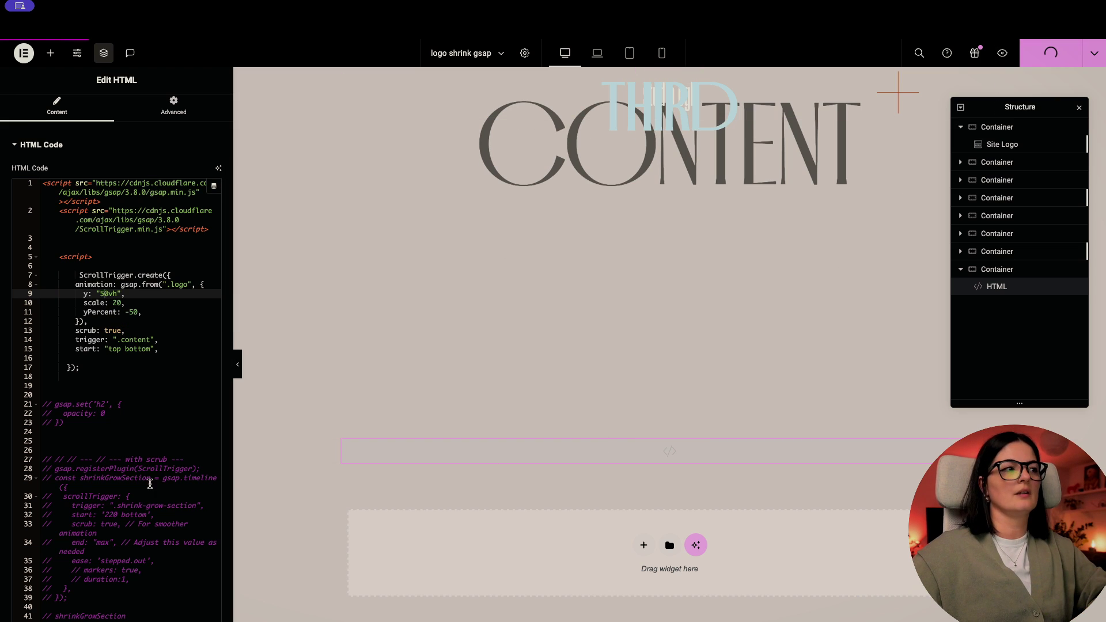
click(26, 554)
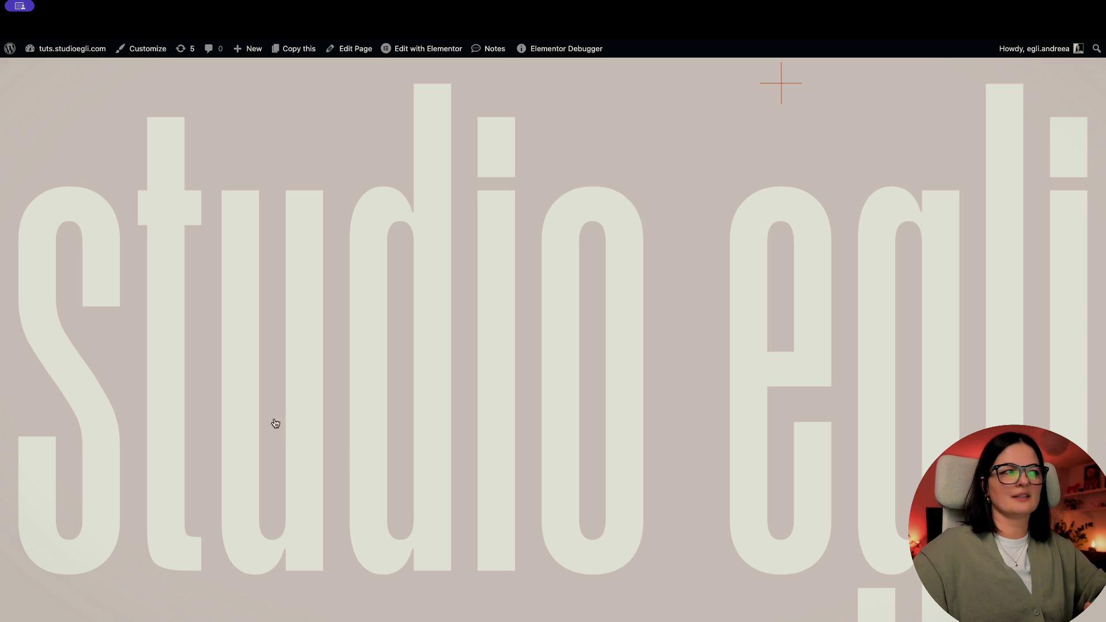
- Lower the starting y offset to 45vh and view the updated animation live
click(35, 530)
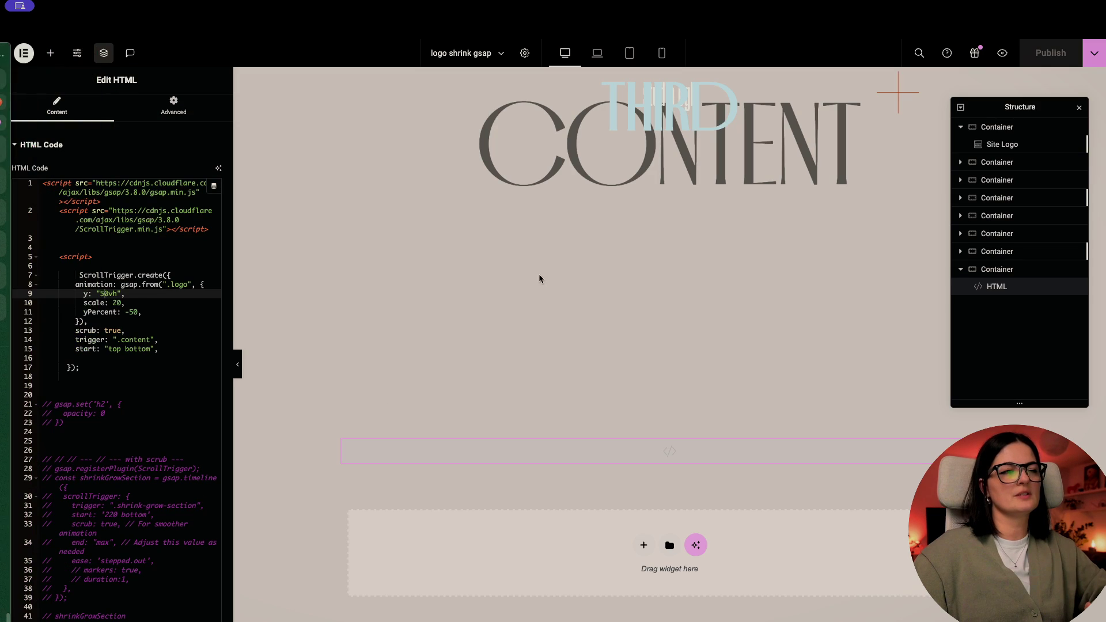
click(108, 294)
key(BackSpace)
key(BackSpace)
text(4)
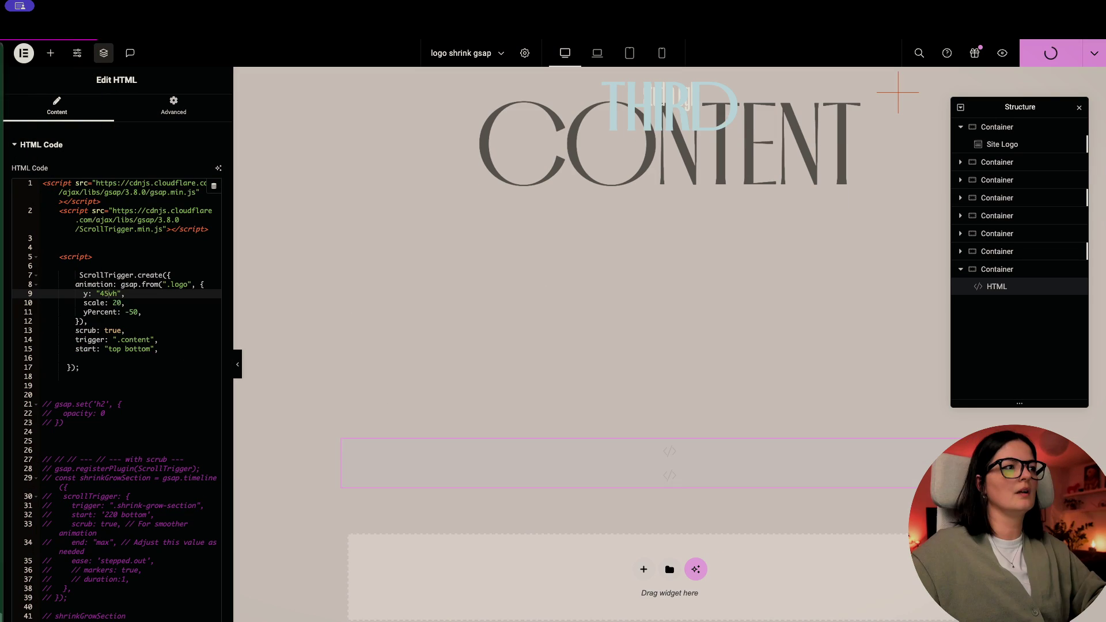
click(34, 553)
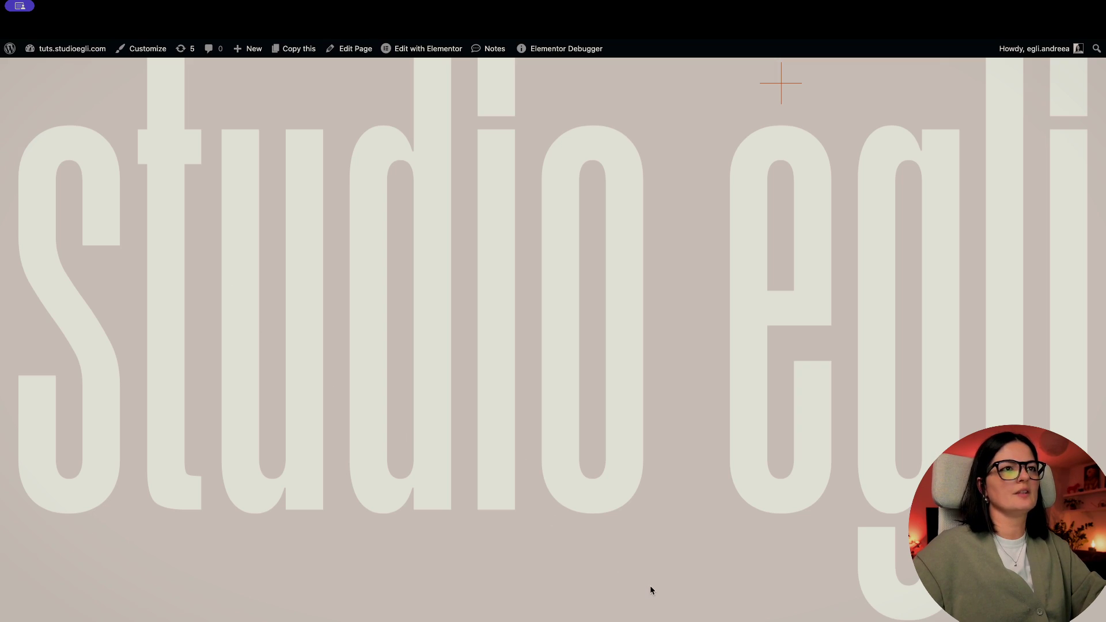
- Scroll the live page down and back up to watch the studio egli logo shrink to the top centre
scroll(782, 83, down, 10)
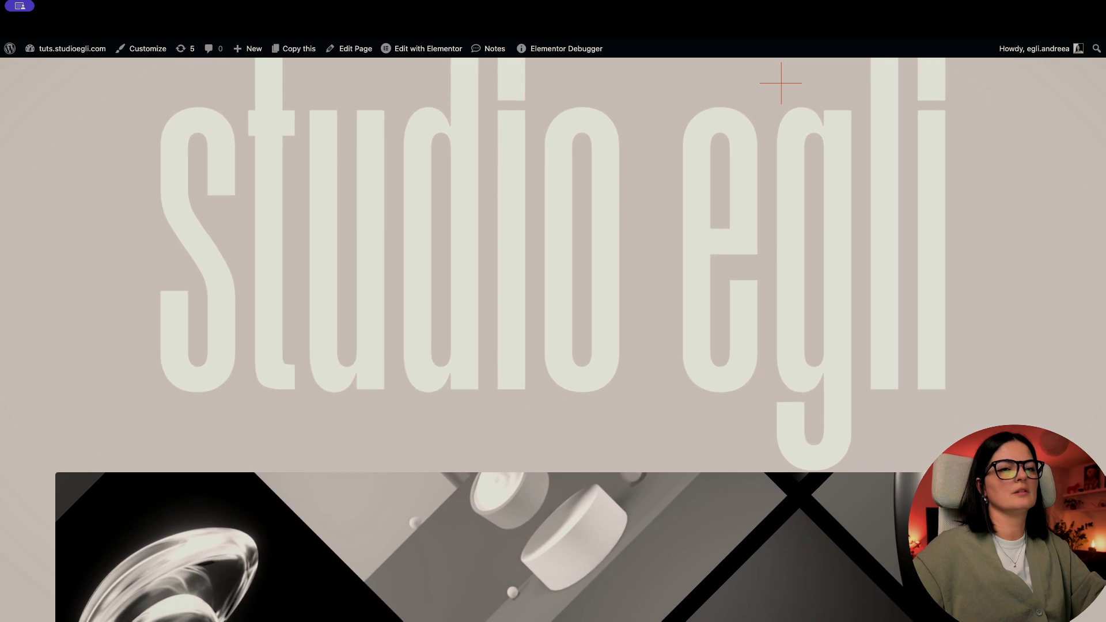
scroll(781, 83, down, 5)
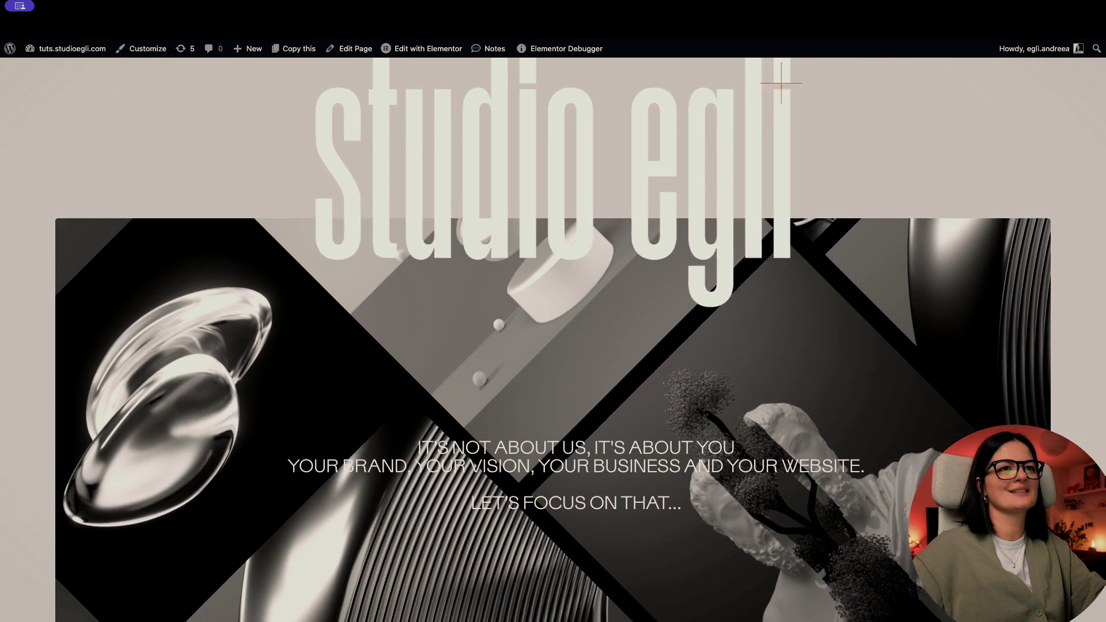
scroll(781, 83, down, 10)
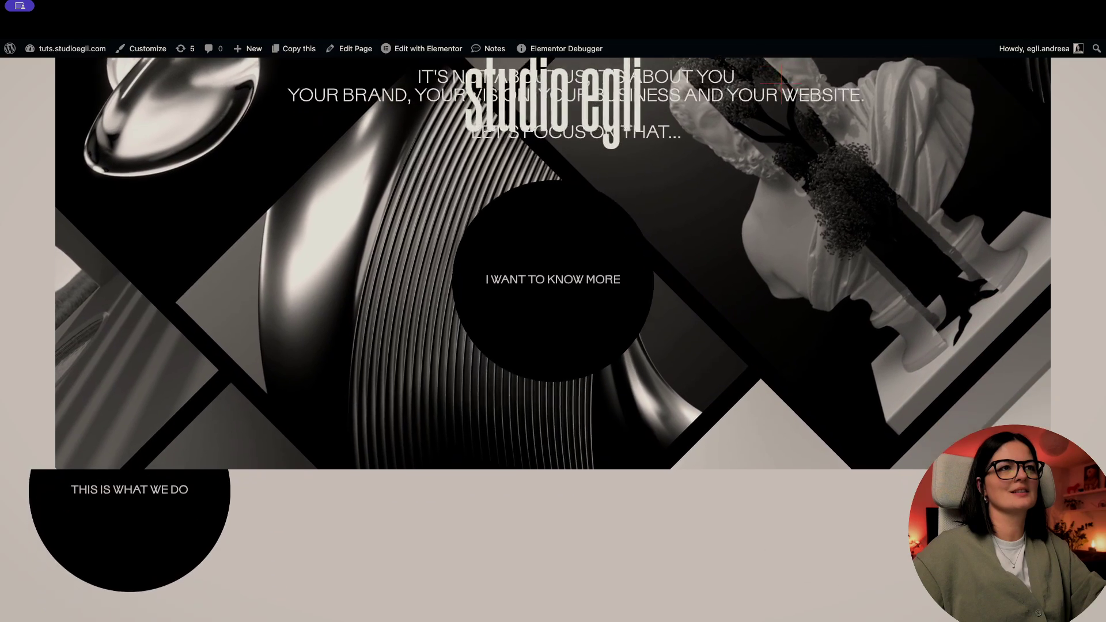
scroll(782, 83, down, 5)
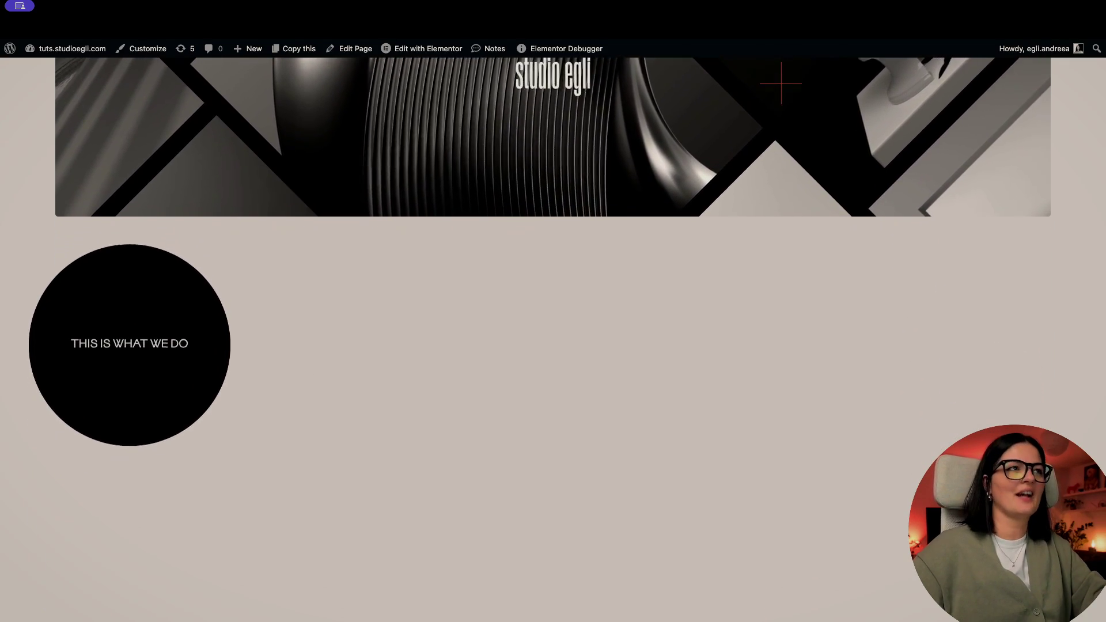
scroll(782, 83, up, 15)
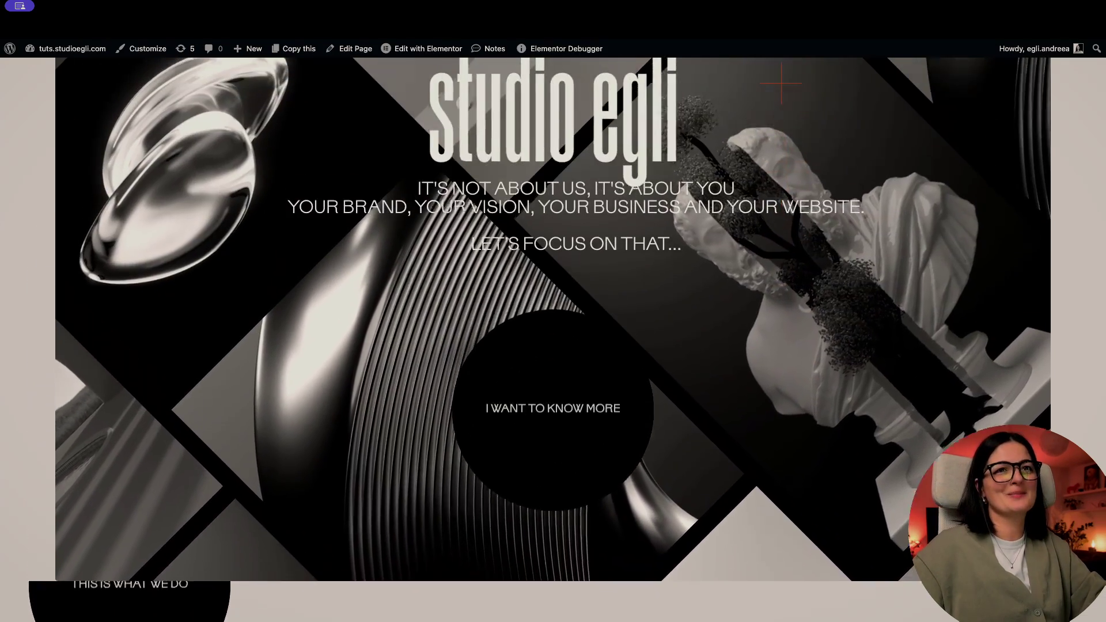
scroll(781, 83, up, 5)
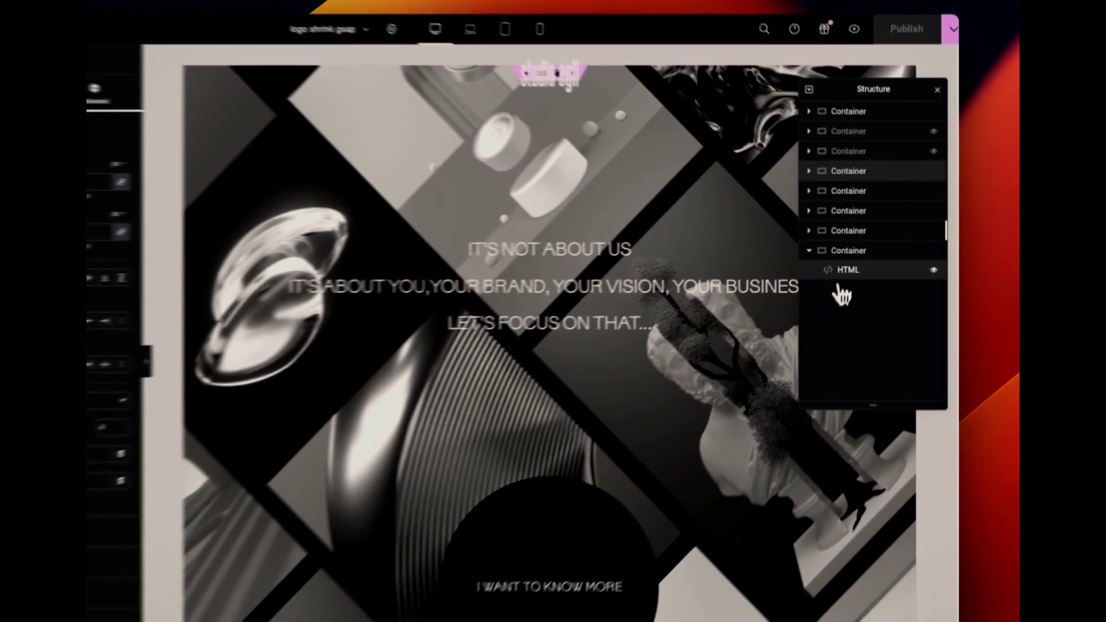
- Select the HTML widget and locate the trigger: ".content" setting on line 19 of its code
click(871, 258)
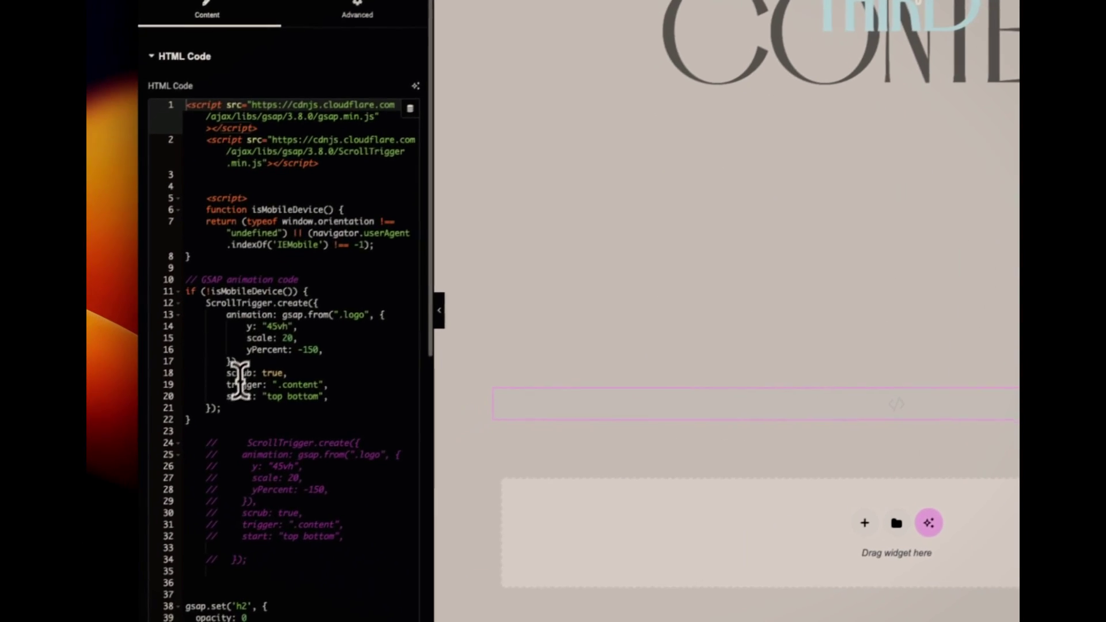
click(232, 380)
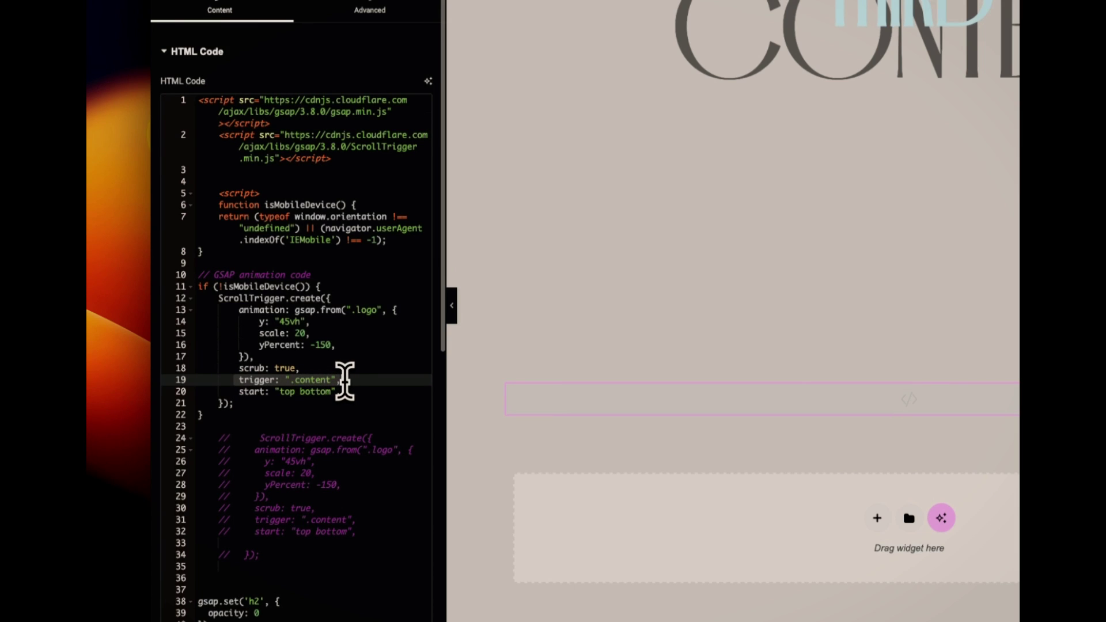
click(322, 381)
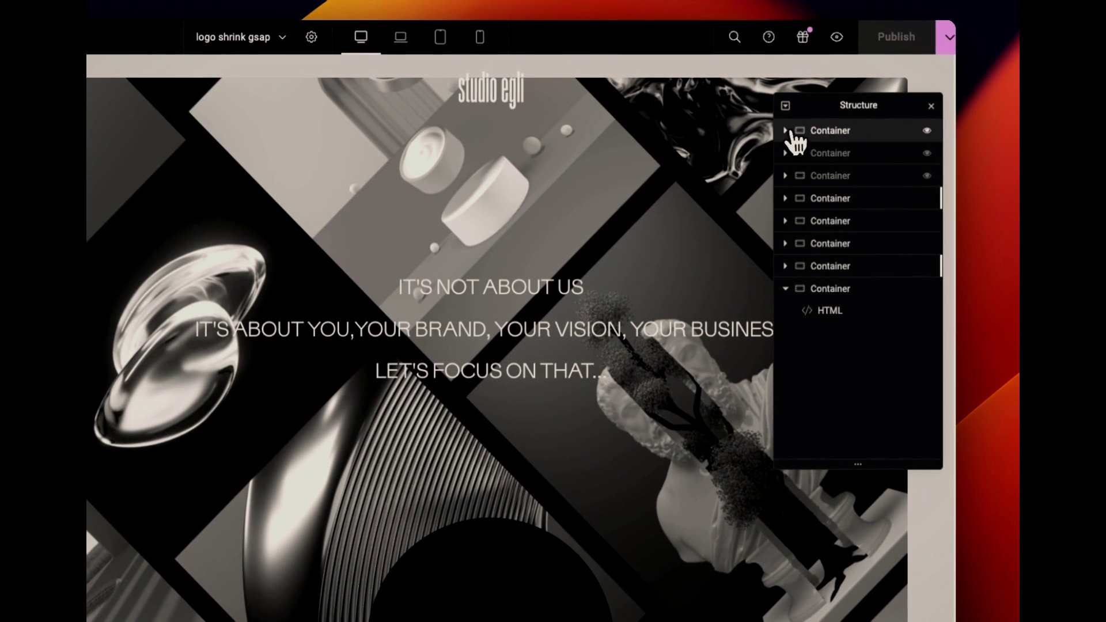
- Verify the tagline container's CSS class is 'content', then preview the page on the live site
click(786, 131)
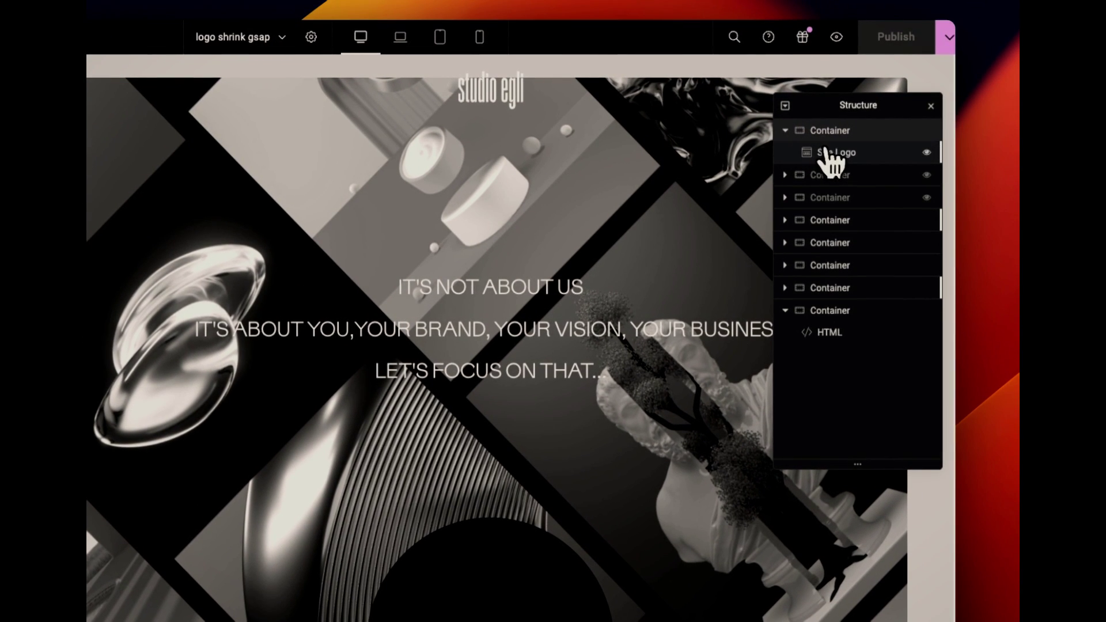
click(786, 221)
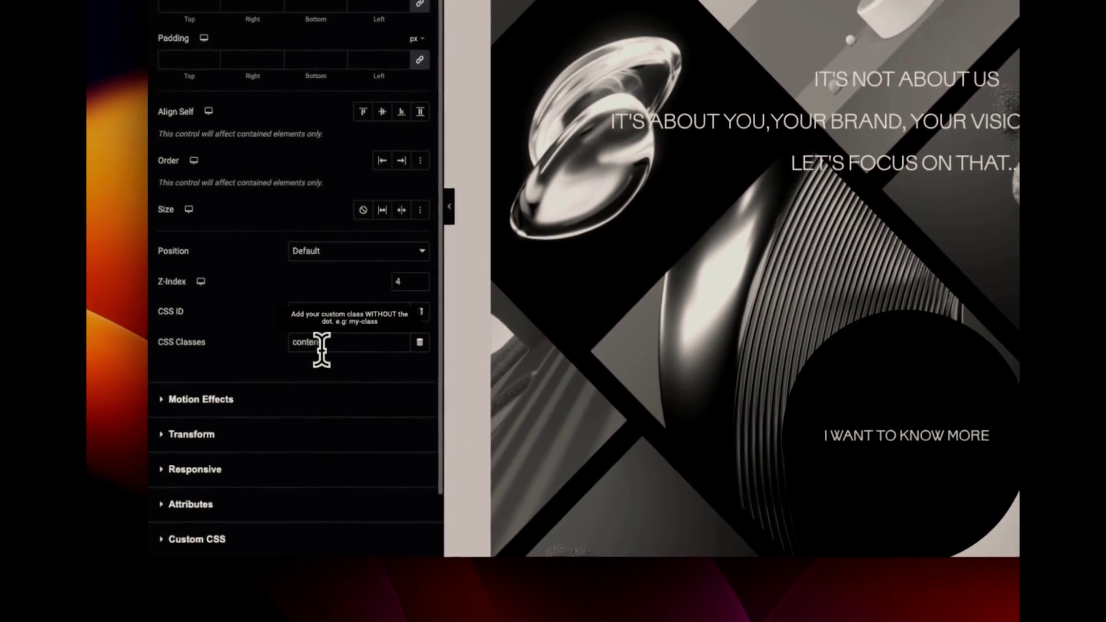
double_click(311, 343)
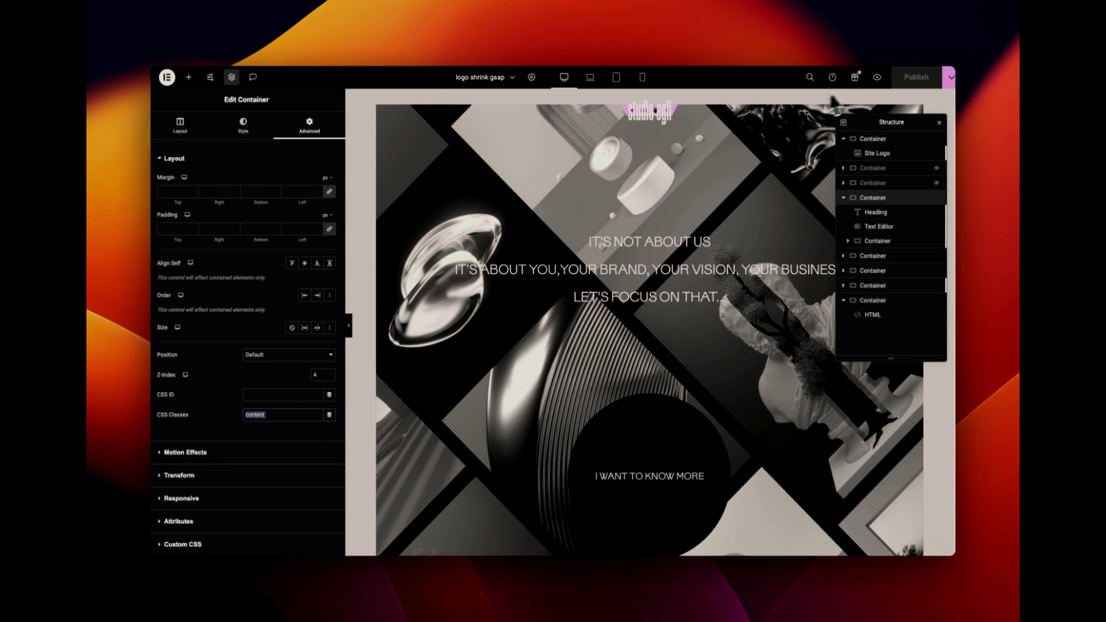
click(877, 76)
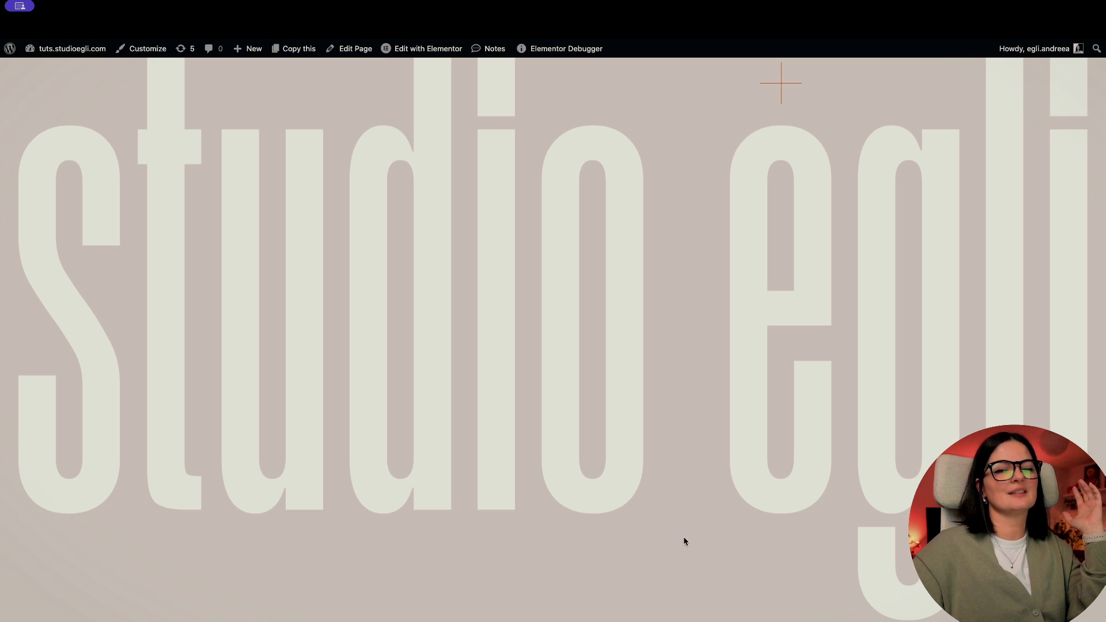
scroll(685, 541, down, 5)
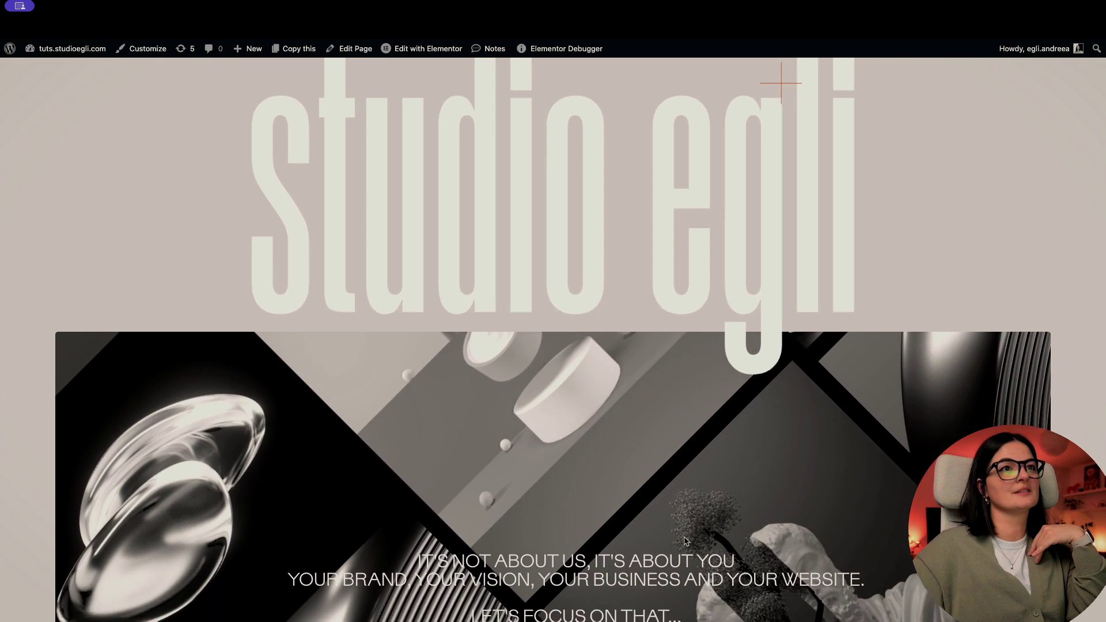
scroll(686, 540, down, 8)
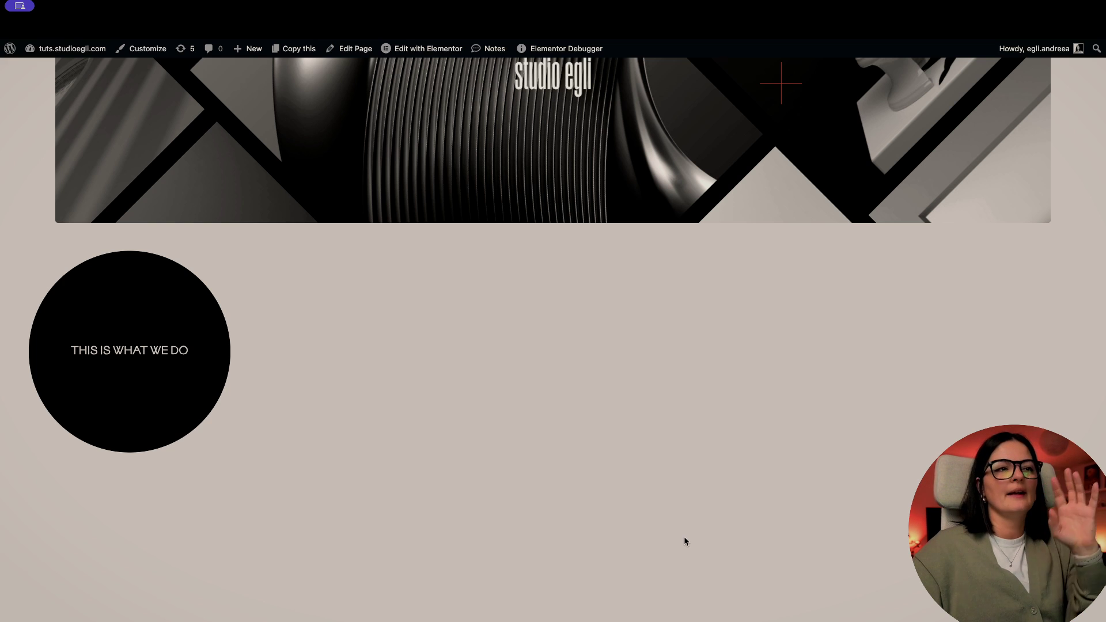
scroll(659, 522, up, 10)
scroll(659, 523, up, 3)
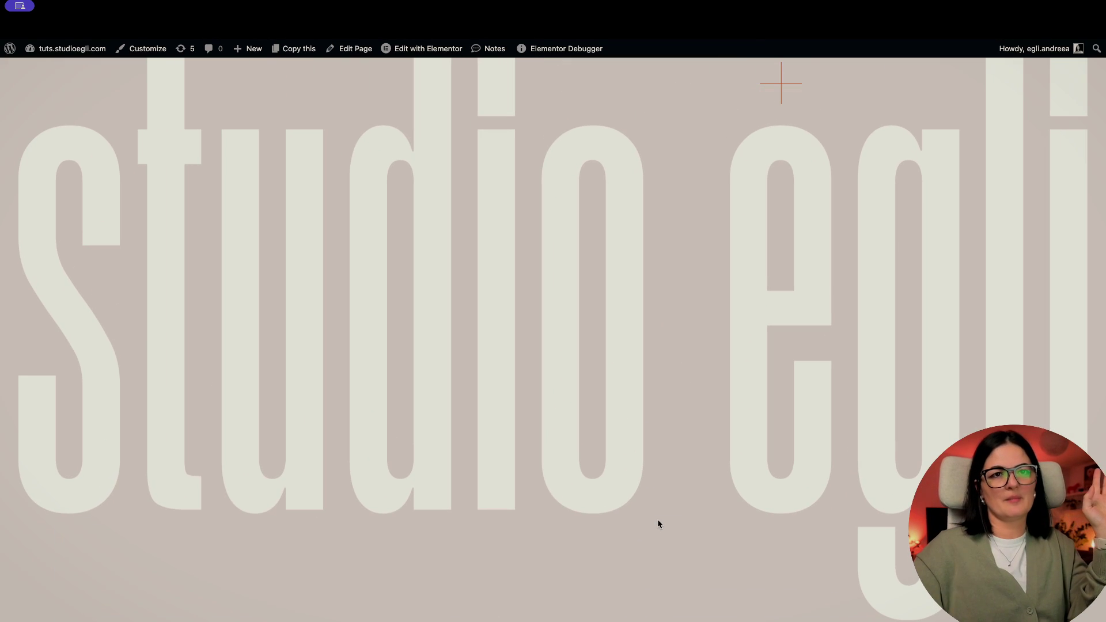